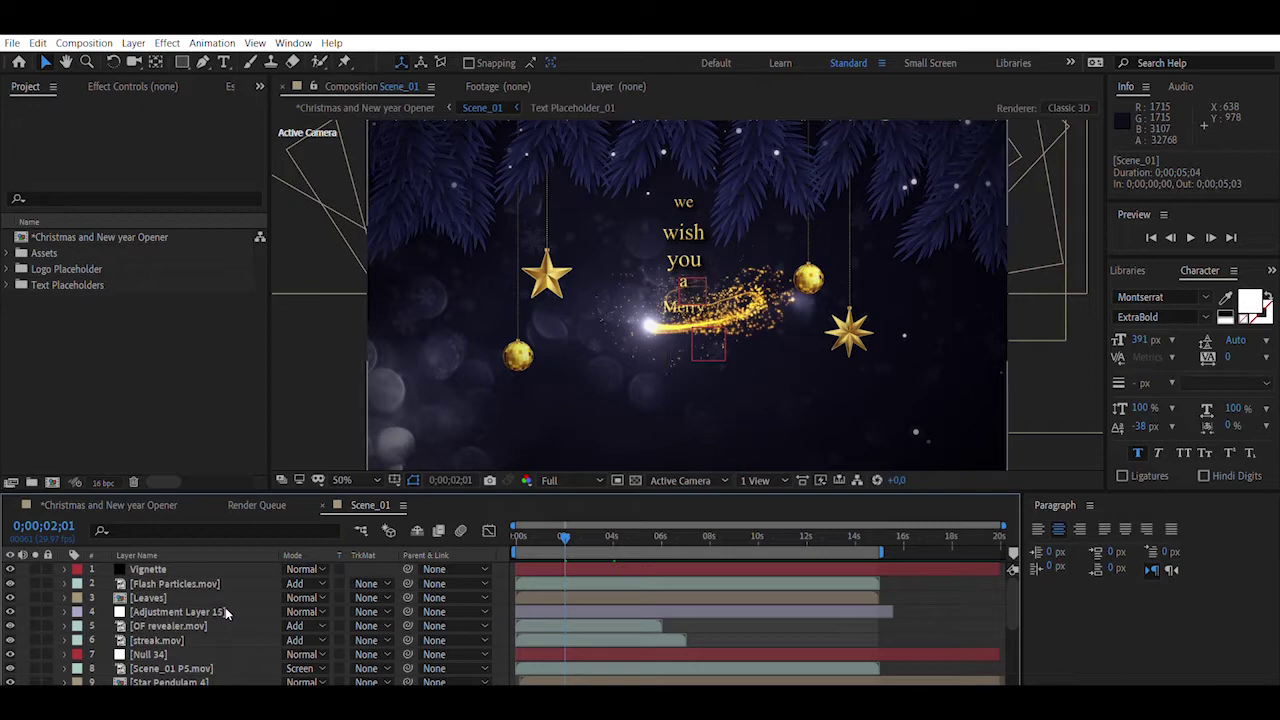
Open the Texts precomposition from the Scene_01 layer list
{"action": "scroll", "coordinate": [186, 623], "scroll_direction": "down", "scroll_amount": 3}
{"action": "scroll", "coordinate": [186, 626], "scroll_direction": "down", "scroll_amount": 6}
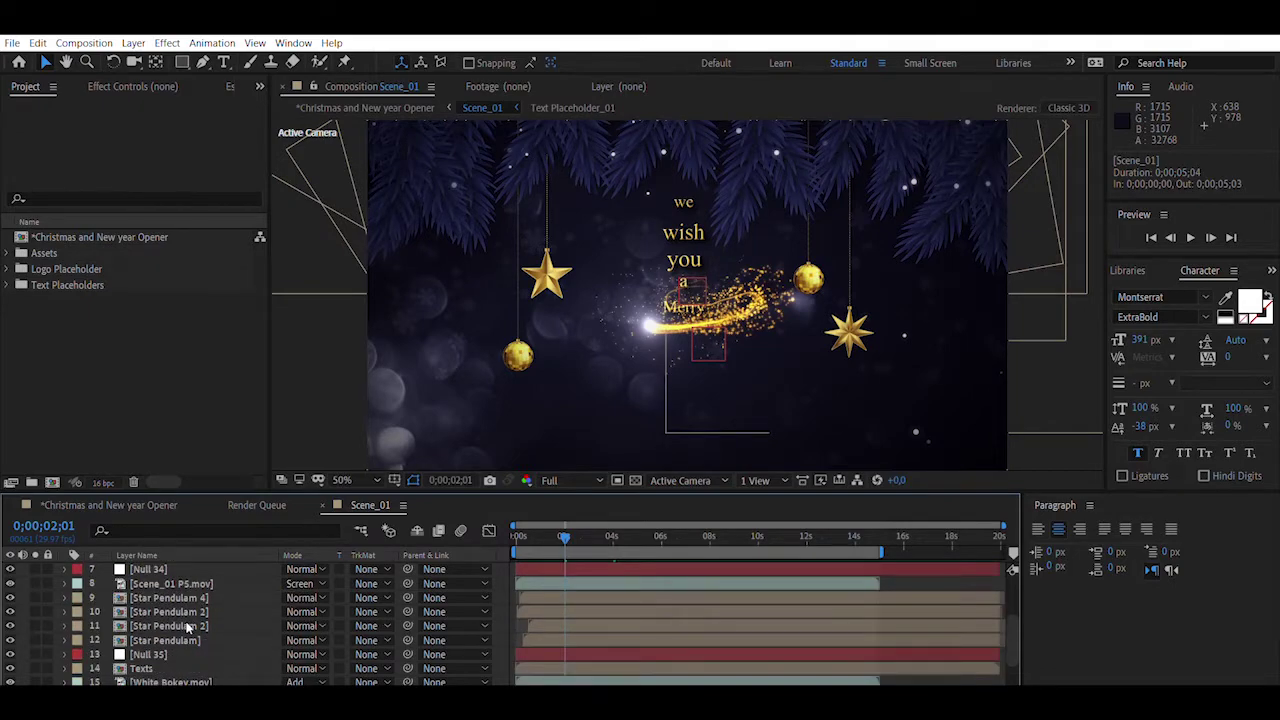
{"action": "left_click", "coordinate": [128, 624]}
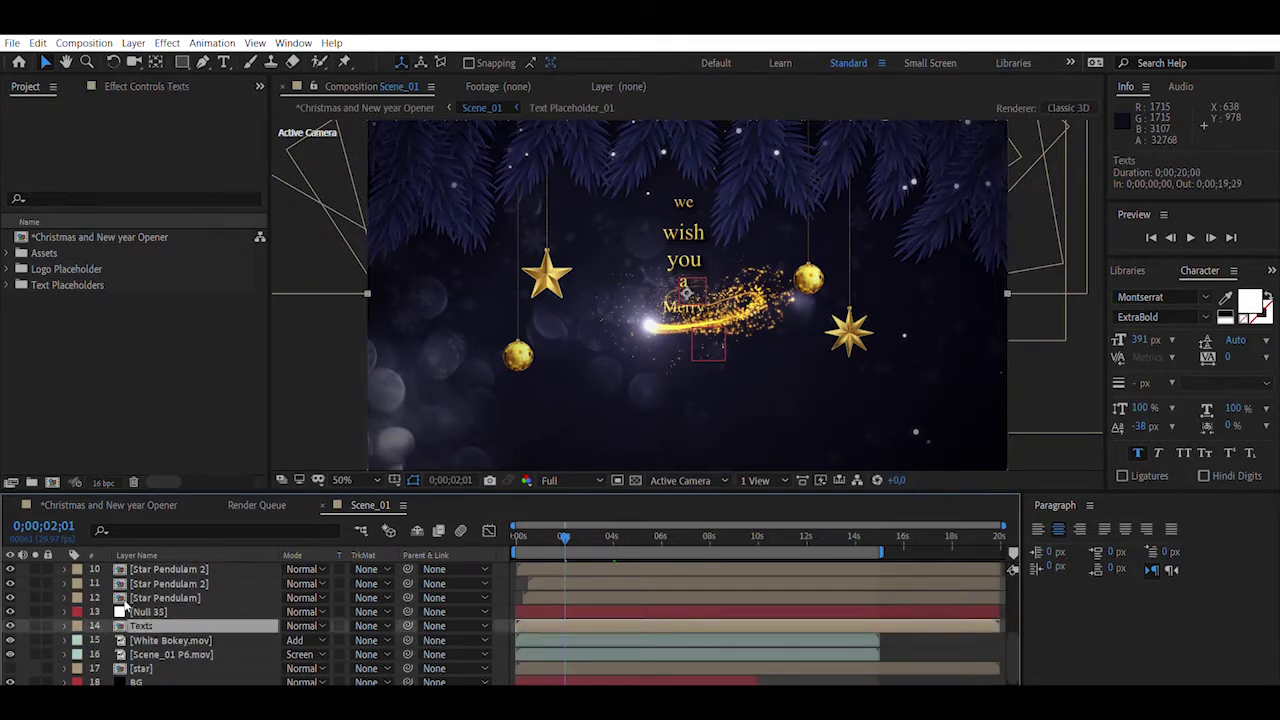
{"action": "double_click", "coordinate": [124, 622]}
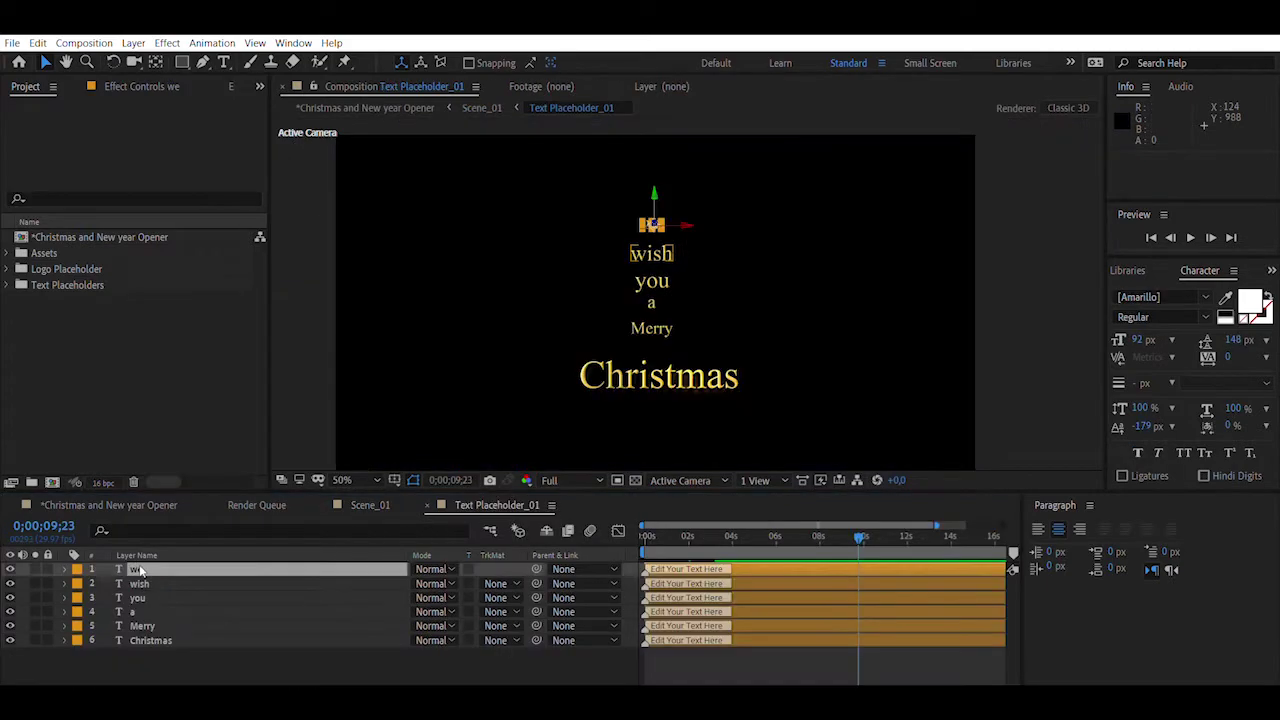
Replace the "we" text with "To End"
{"action": "left_click", "coordinate": [136, 569]}
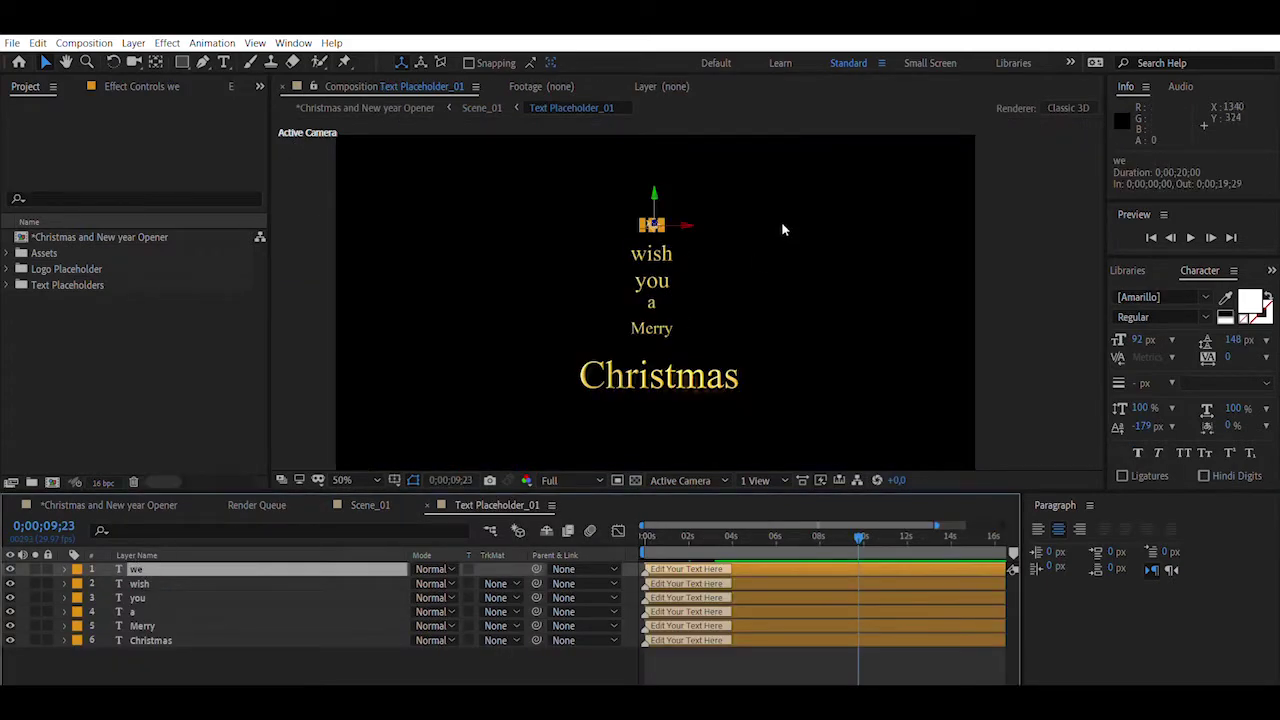
{"action": "double_click", "coordinate": [660, 222]}
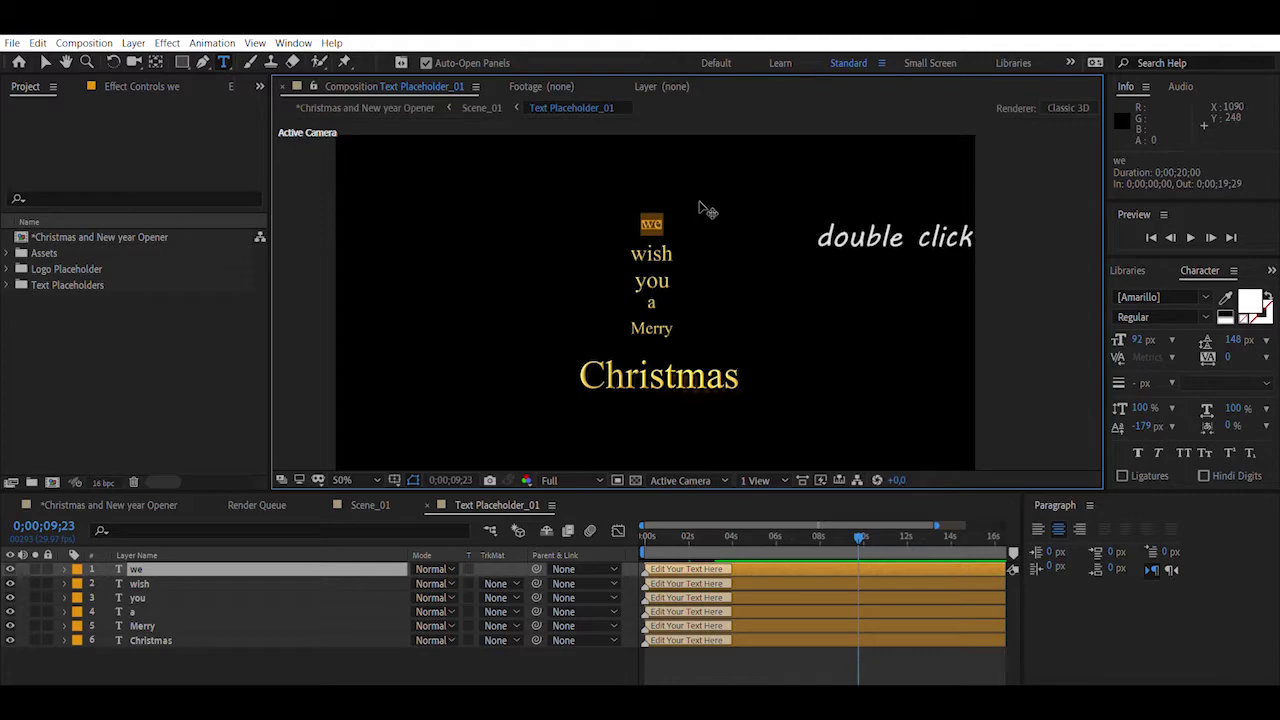
{"action": "type", "text": "To"}
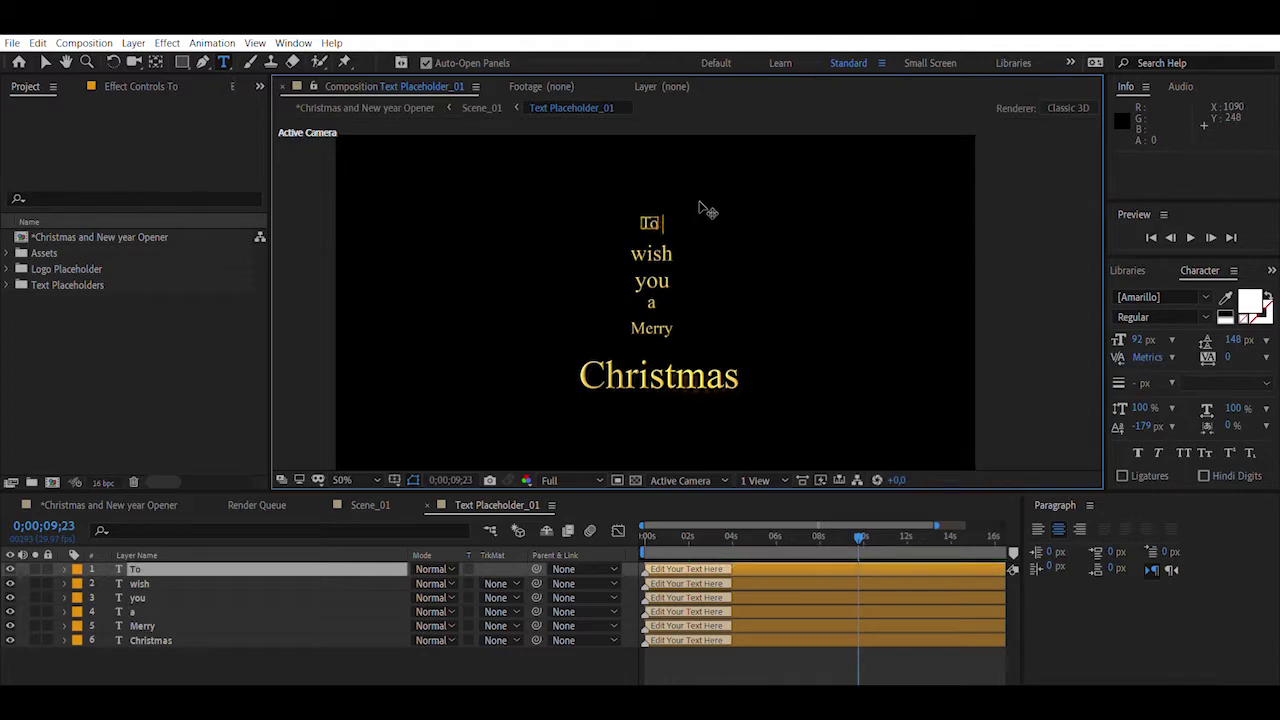
{"action": "type", "text": " End"}
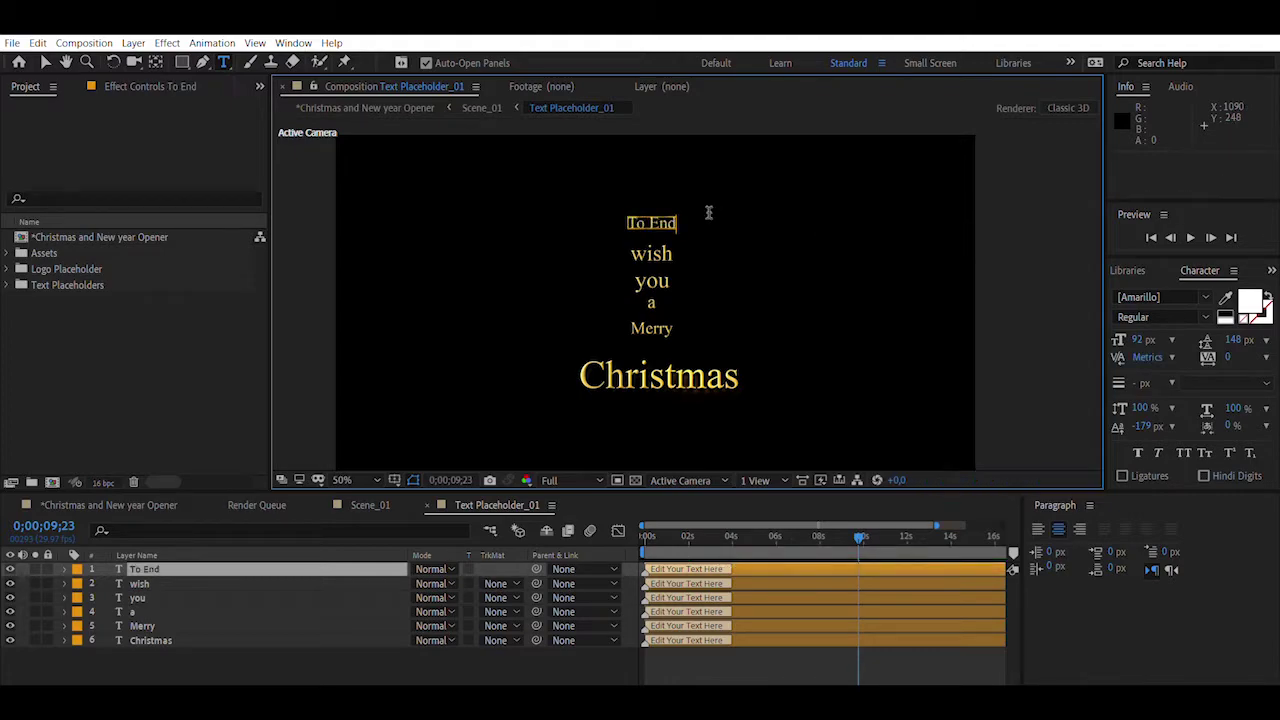
Replace the "wish" text with "Something Old"
{"action": "double_click", "coordinate": [139, 583]}
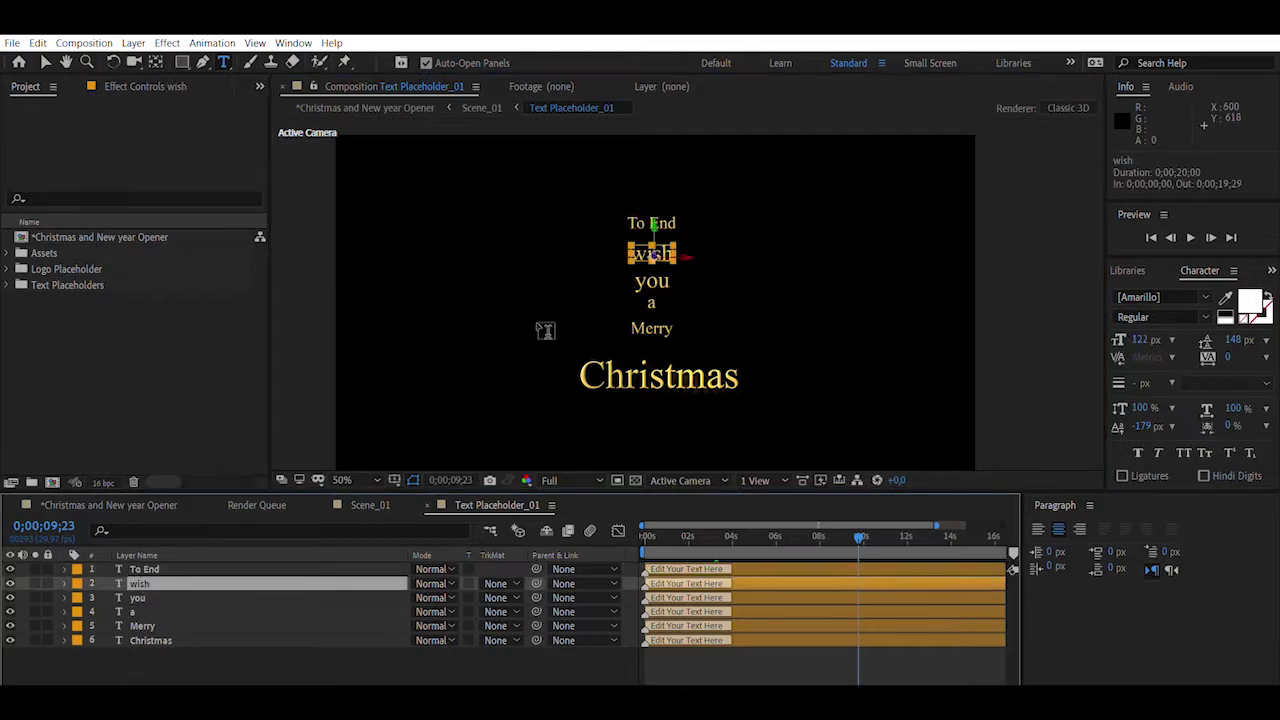
{"action": "left_click", "coordinate": [650, 250]}
{"action": "double_click", "coordinate": [651, 250]}
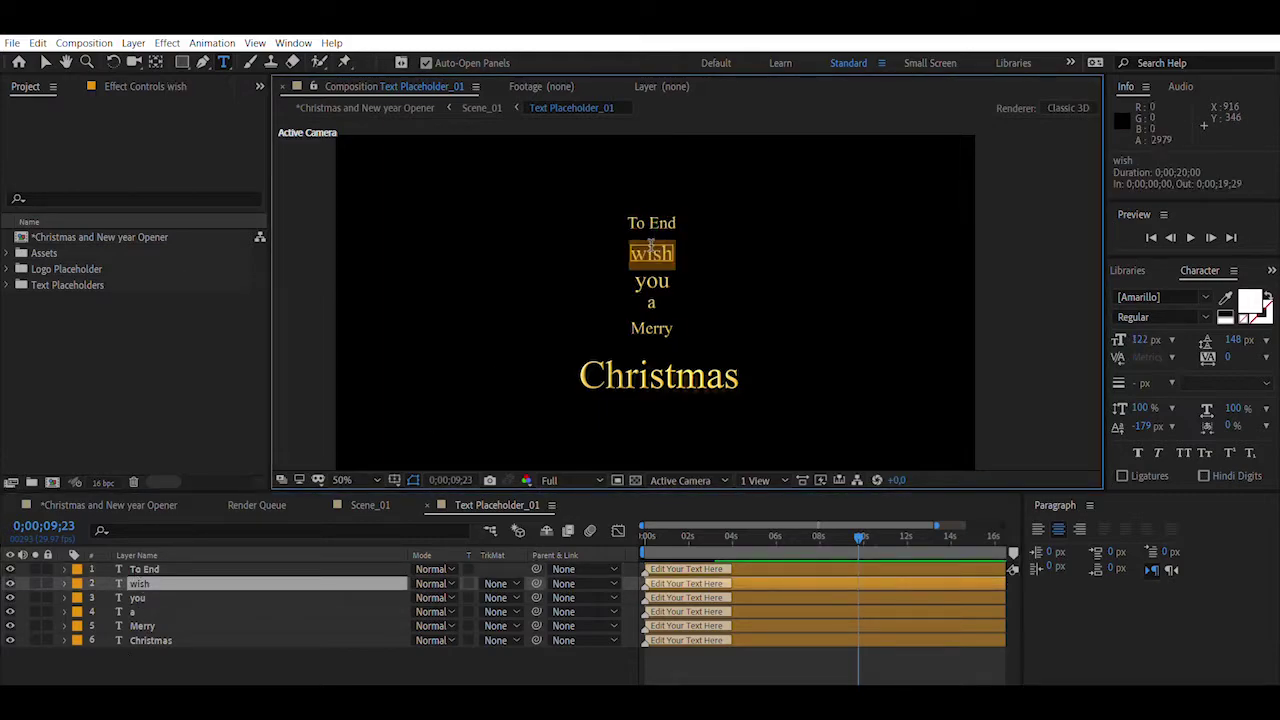
{"action": "type", "text": "Something"}
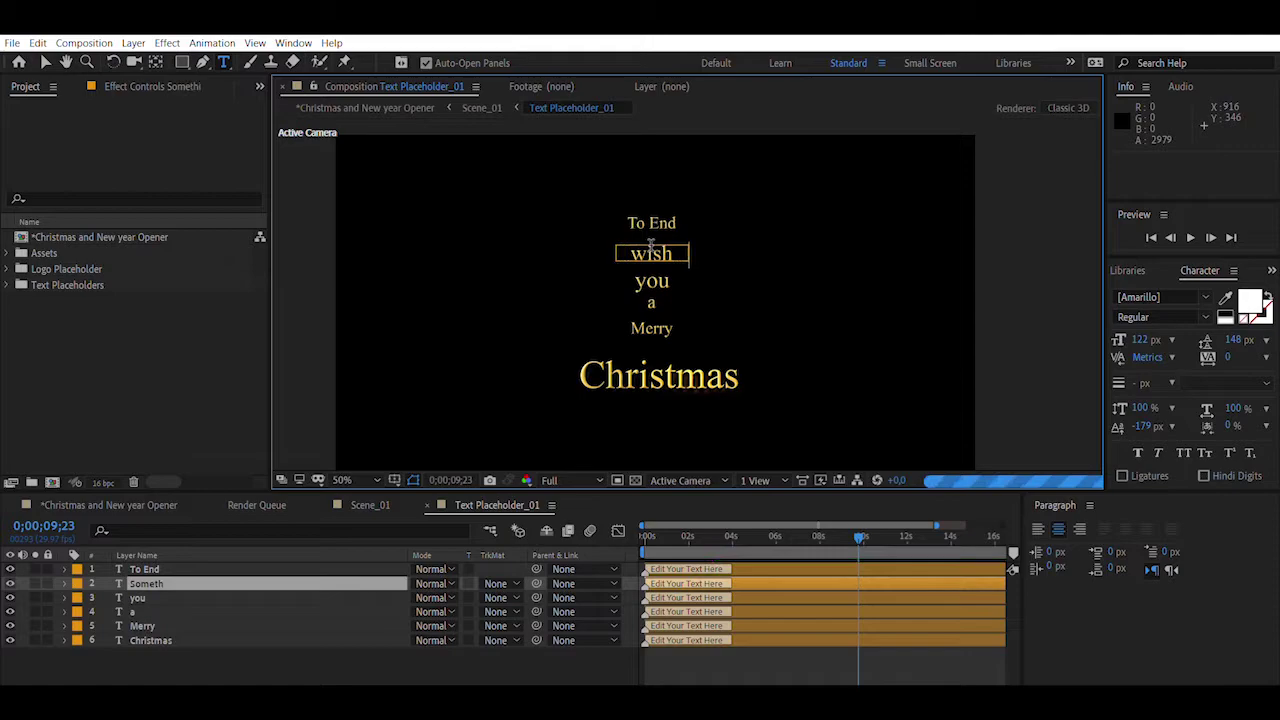
{"action": "type", "text": " Old"}
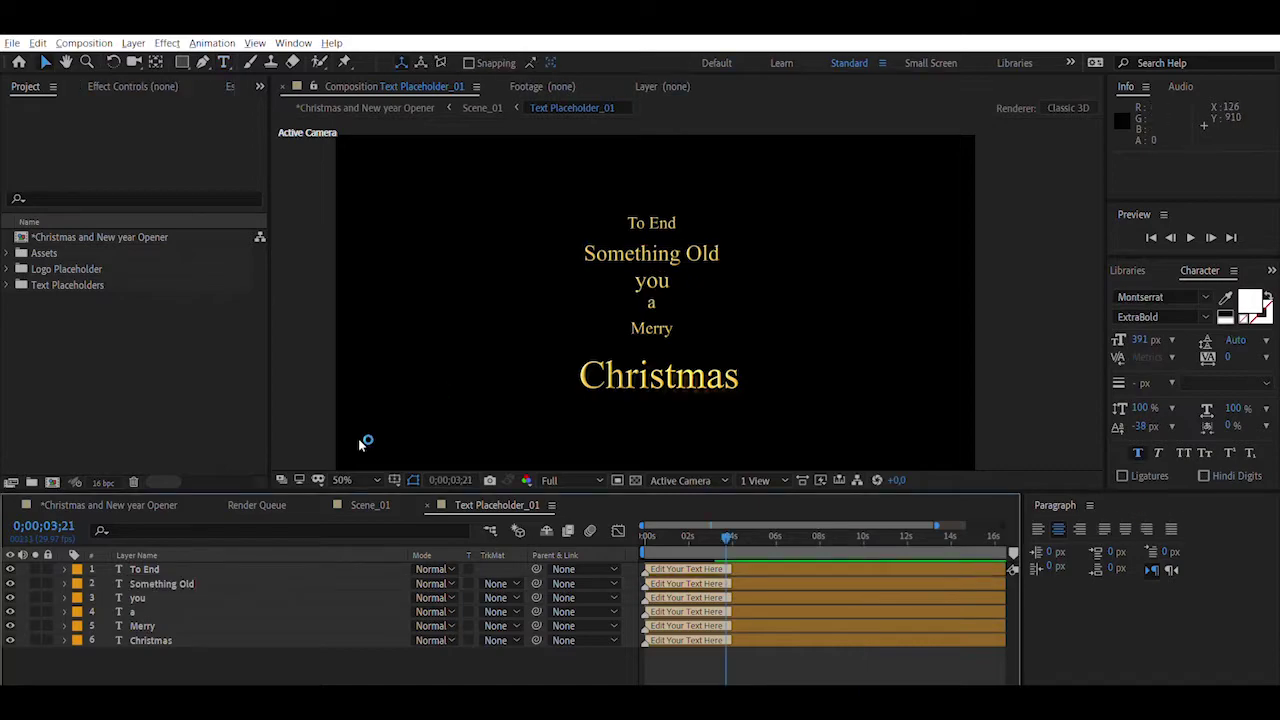
Replace the "you" text with "Will Start"
{"action": "left_click", "coordinate": [658, 280]}
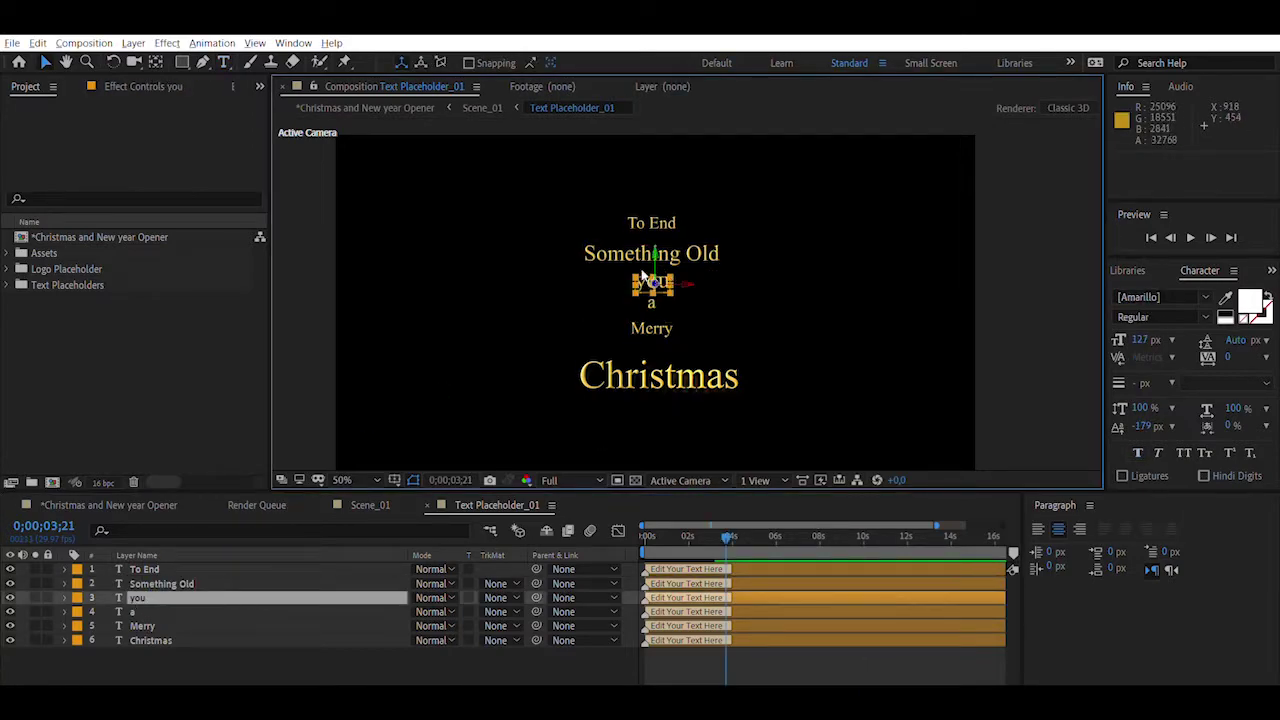
{"action": "double_click", "coordinate": [650, 281]}
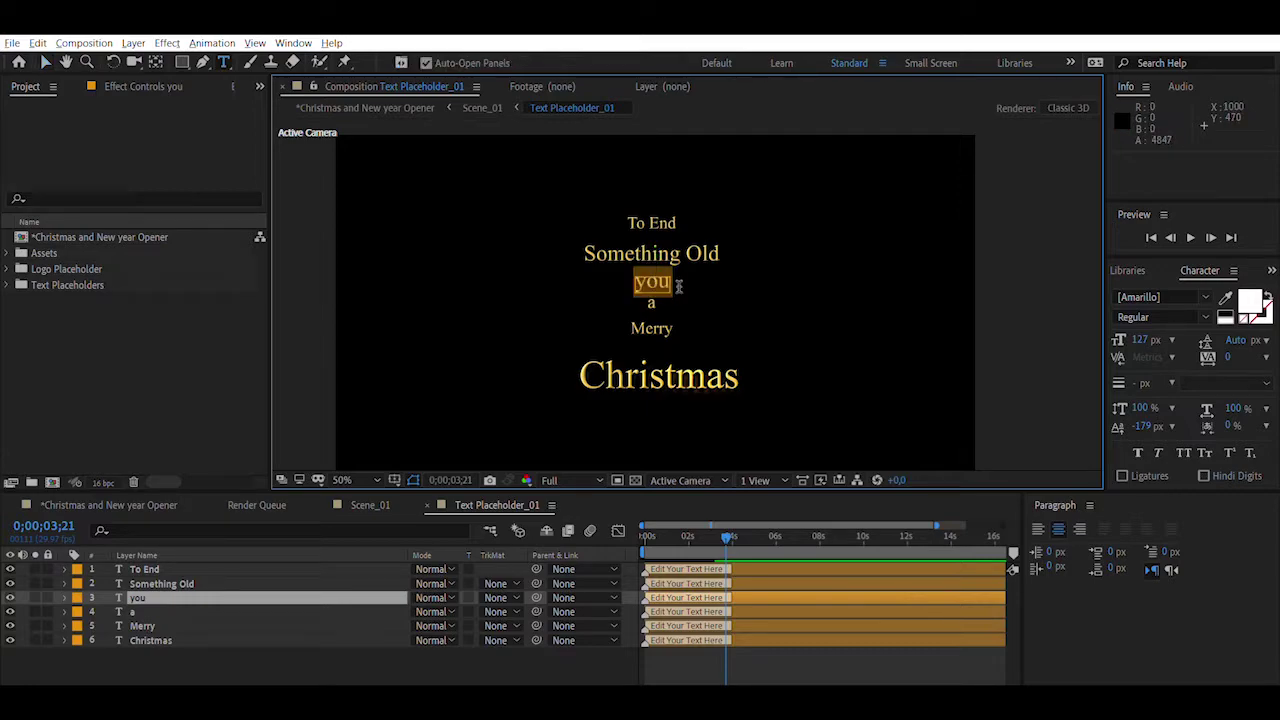
{"action": "type", "text": "Will"}
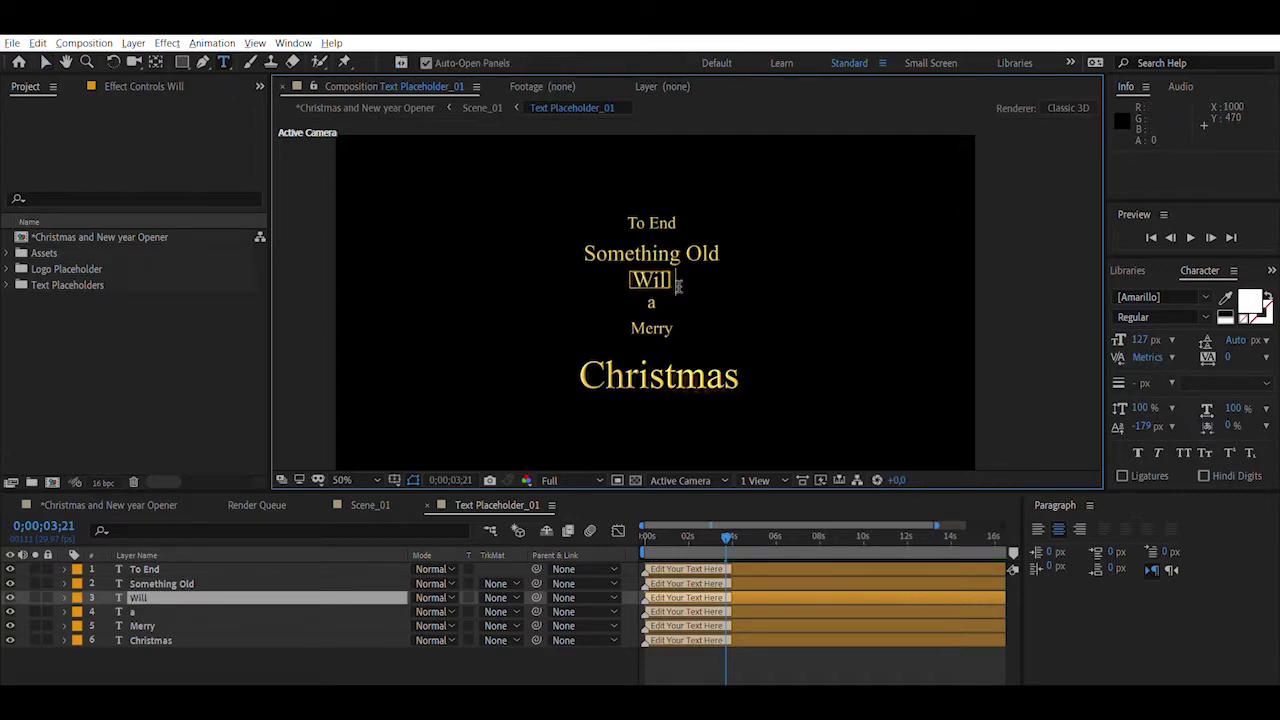
{"action": "type", "text": " Start"}
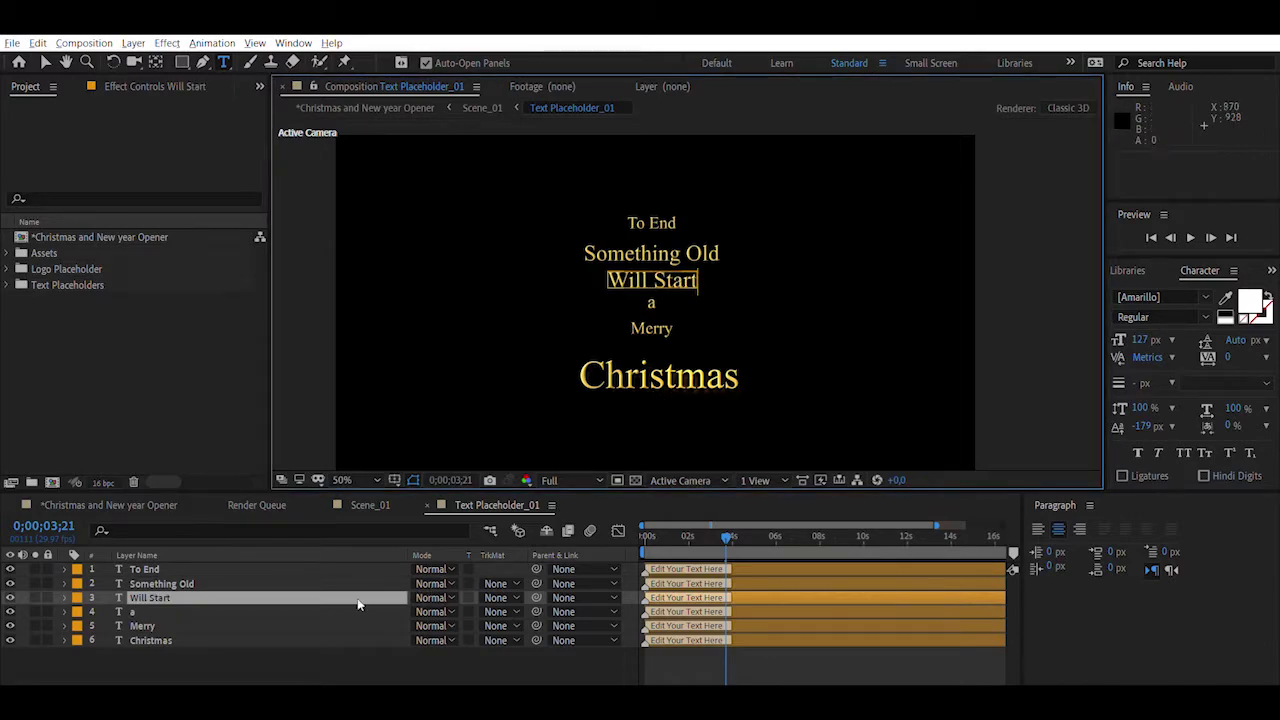
Hide the "a" text layer and leave text editing with nothing selected
{"action": "left_click", "coordinate": [10, 611]}
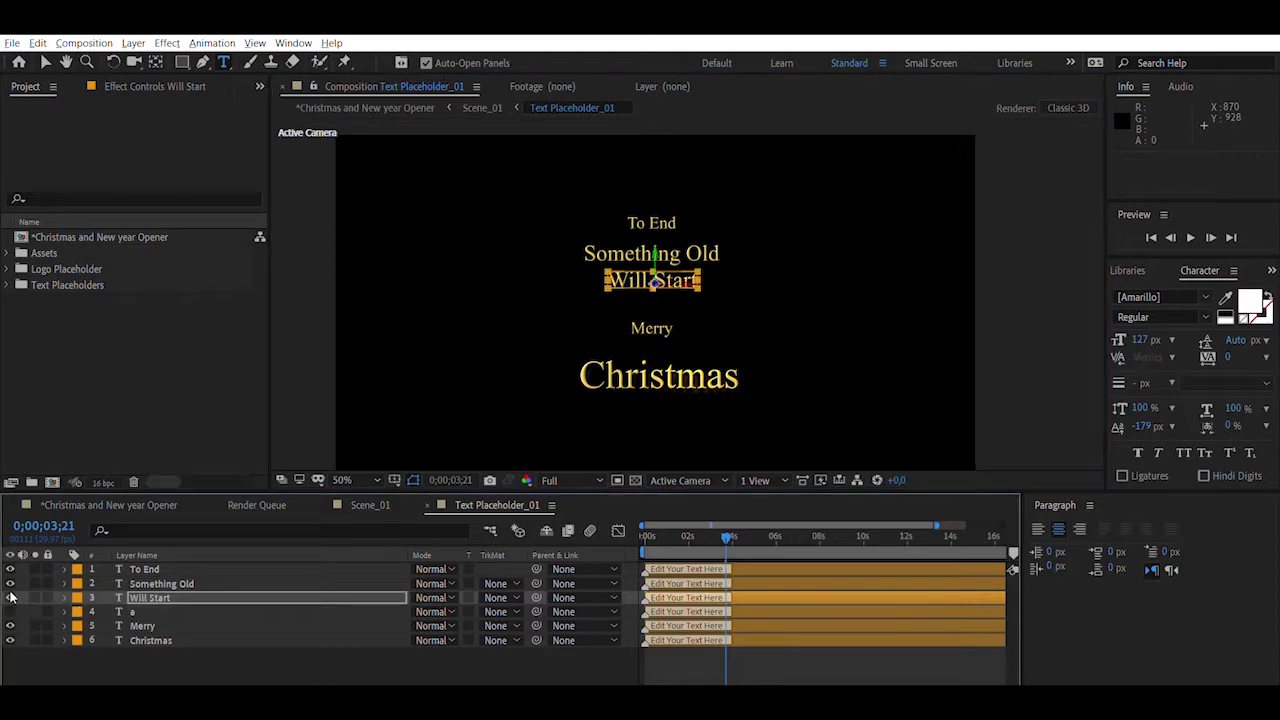
{"action": "left_click", "coordinate": [10, 611]}
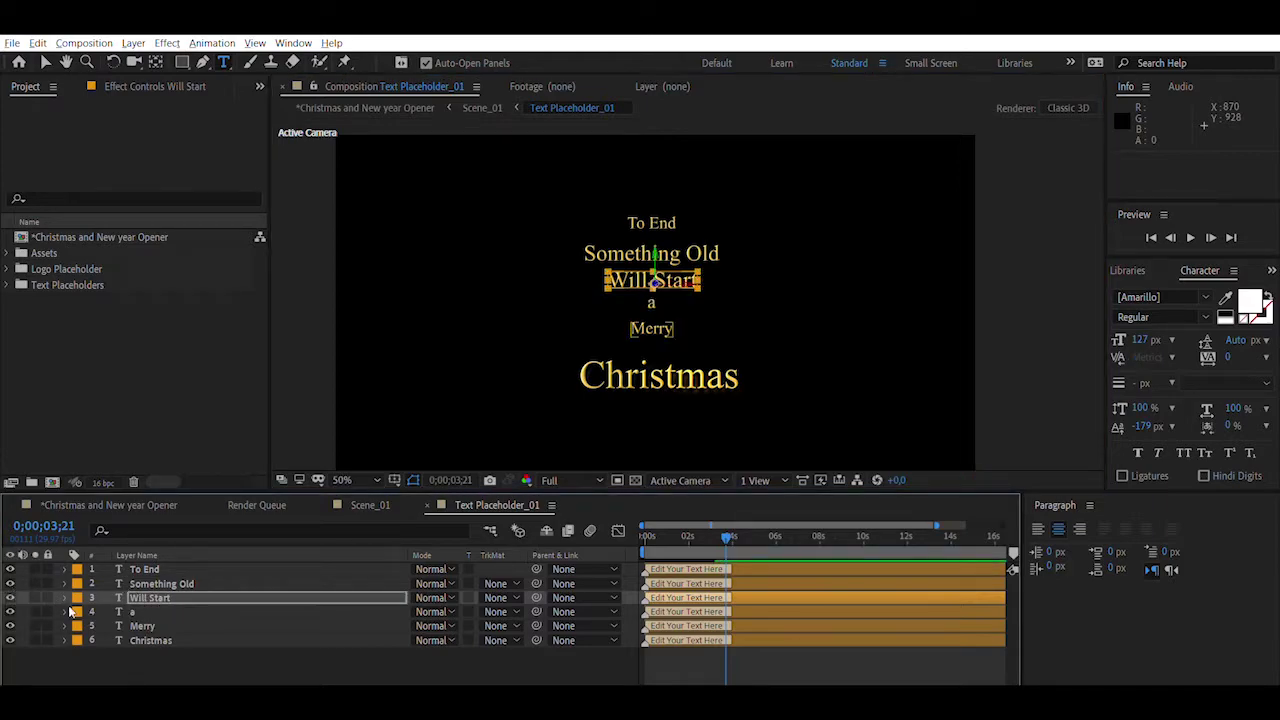
{"action": "left_click", "coordinate": [45, 62]}
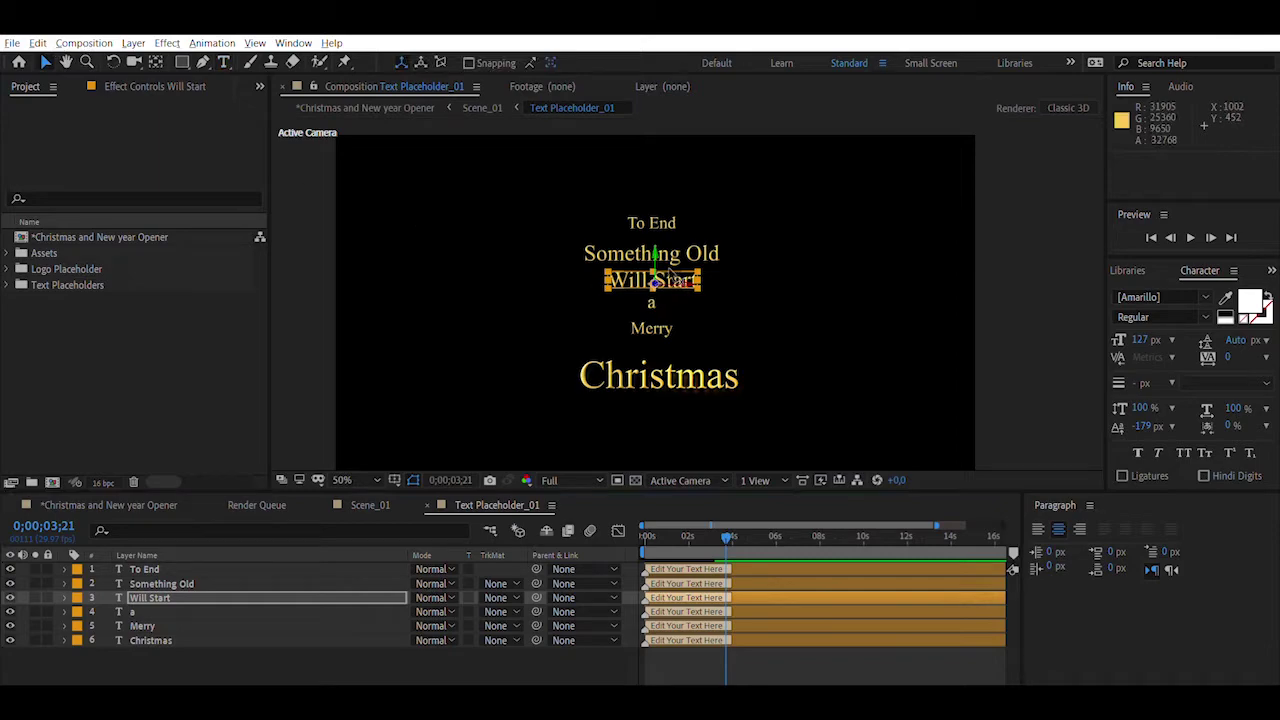
{"action": "left_click", "coordinate": [716, 286]}
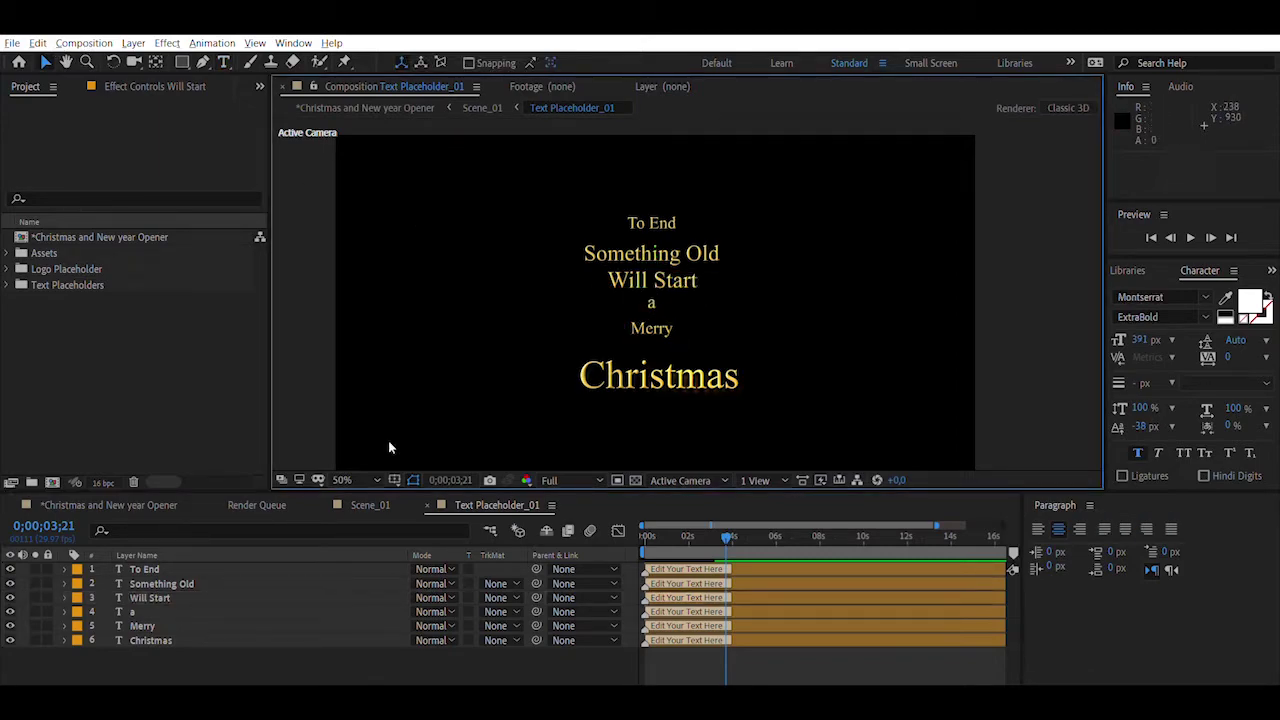
{"action": "left_click", "coordinate": [10, 611]}
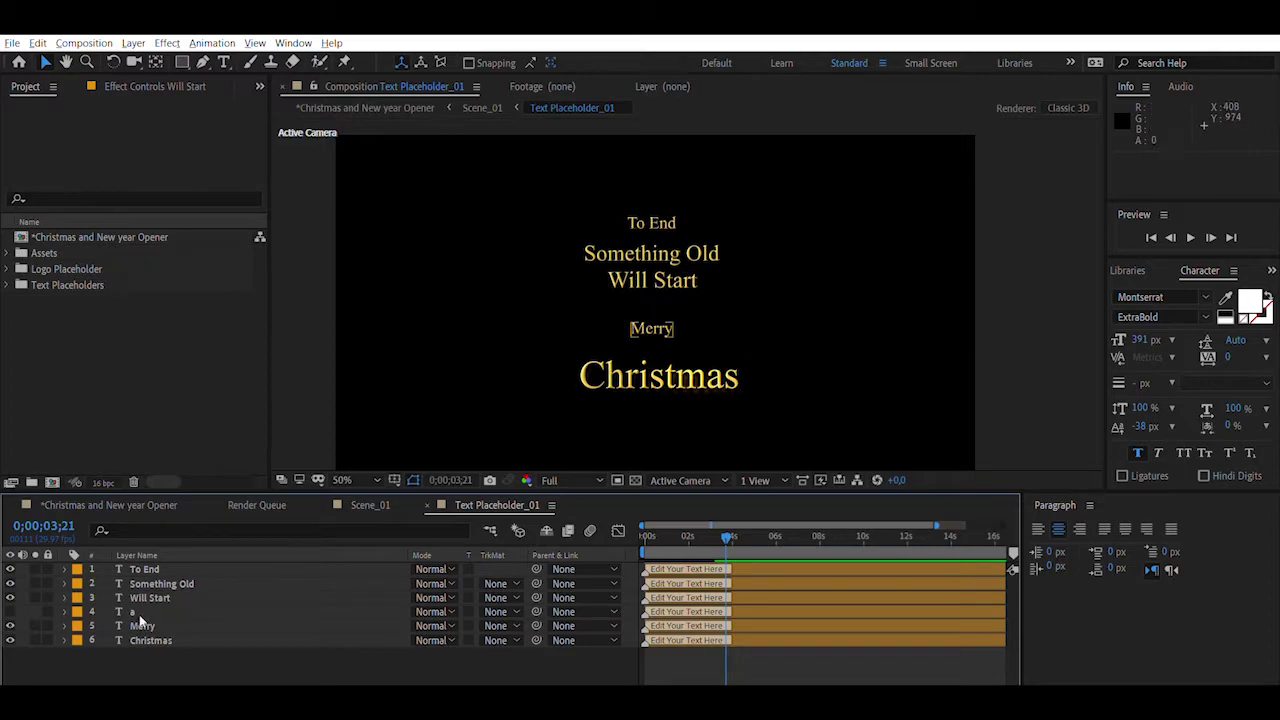
Replace the "Merry" text with "Something New" and hide the "Christmas" text layer
{"action": "left_click", "coordinate": [651, 329]}
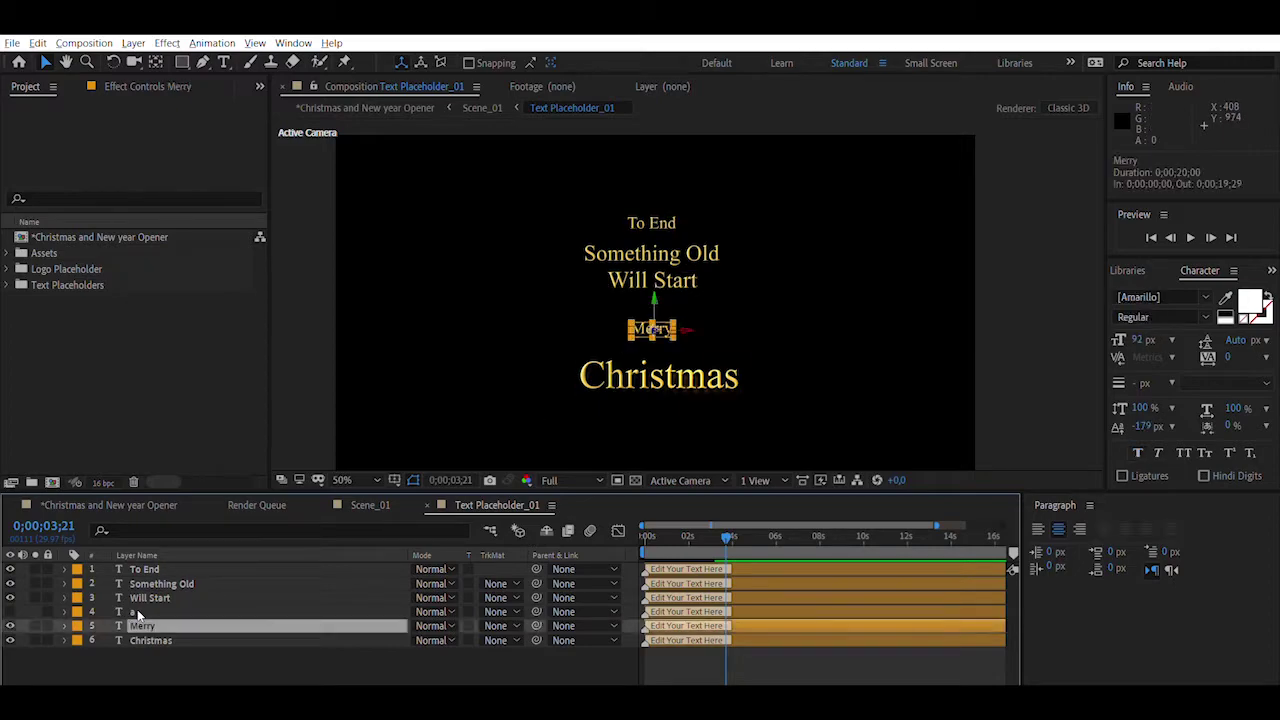
{"action": "double_click", "coordinate": [645, 326]}
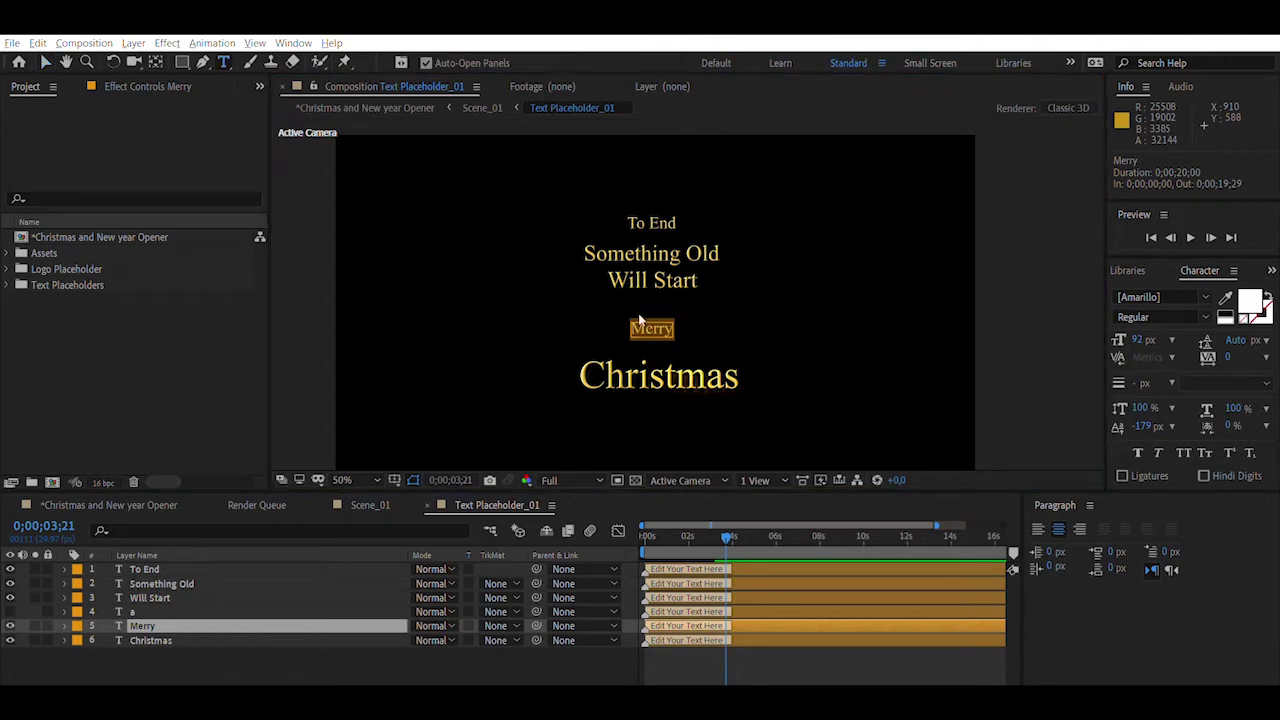
{"action": "type", "text": "Som"}
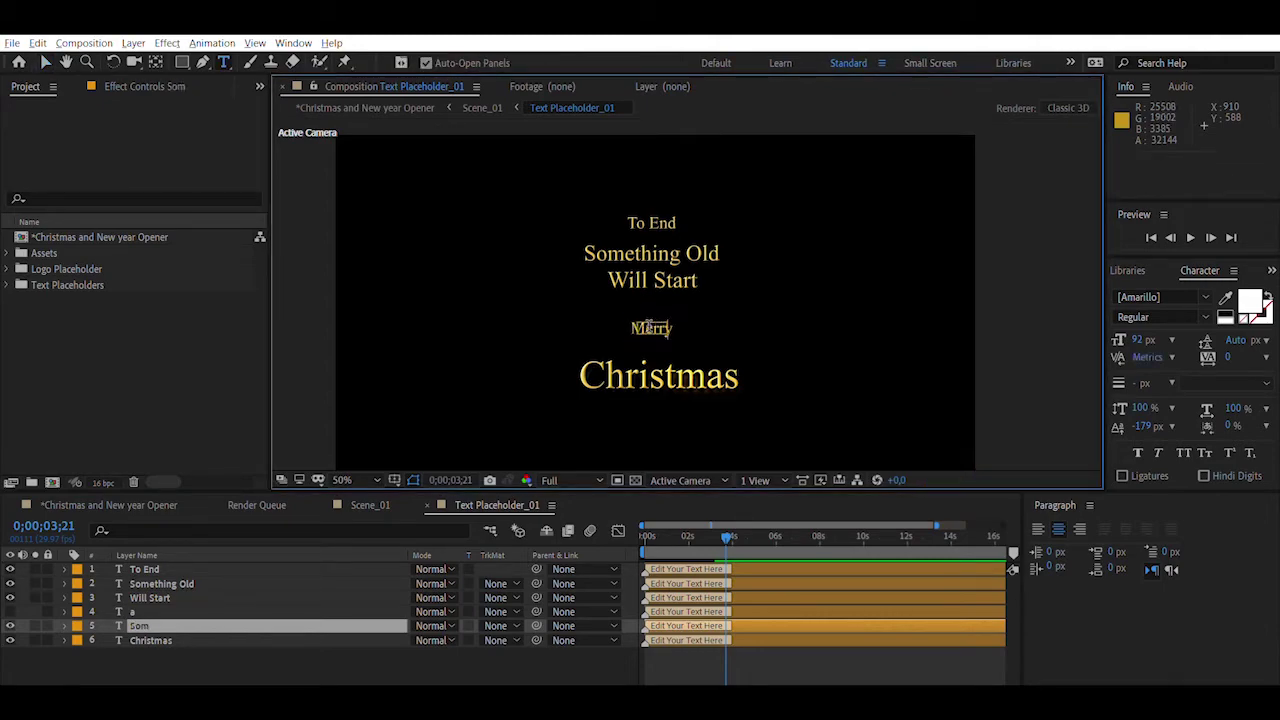
{"action": "type", "text": "ething New"}
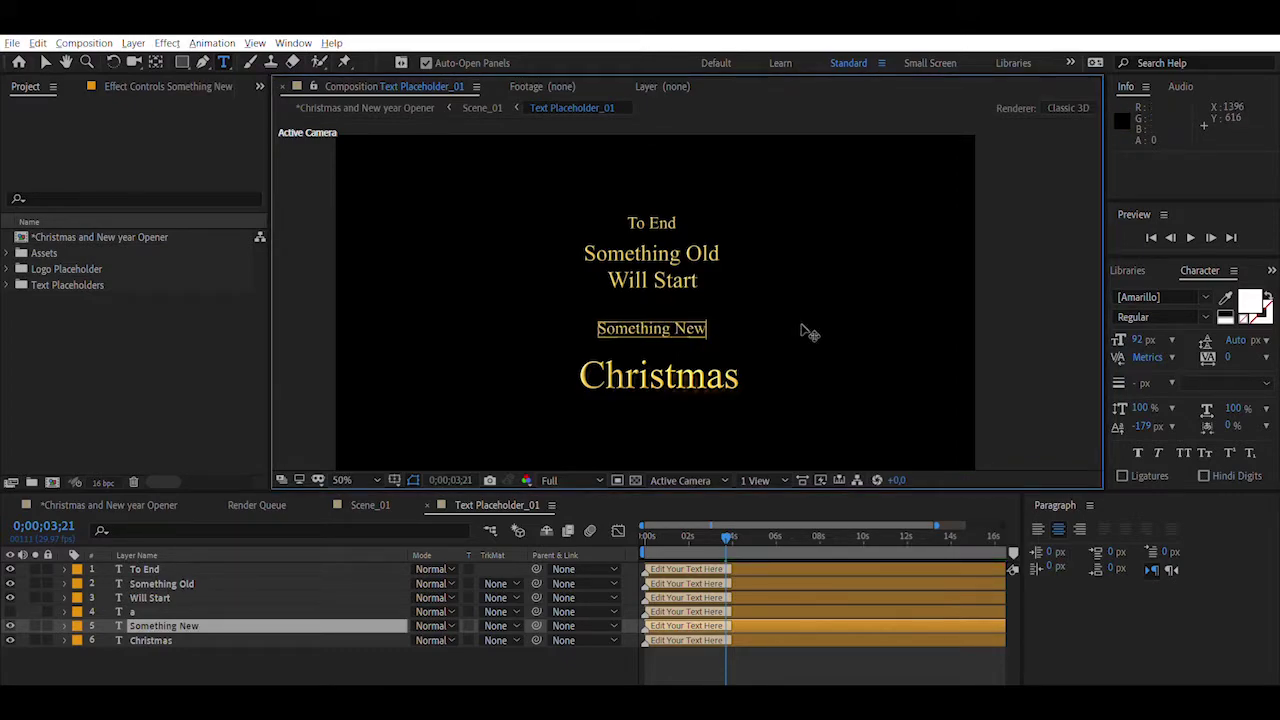
{"action": "left_click", "coordinate": [45, 62]}
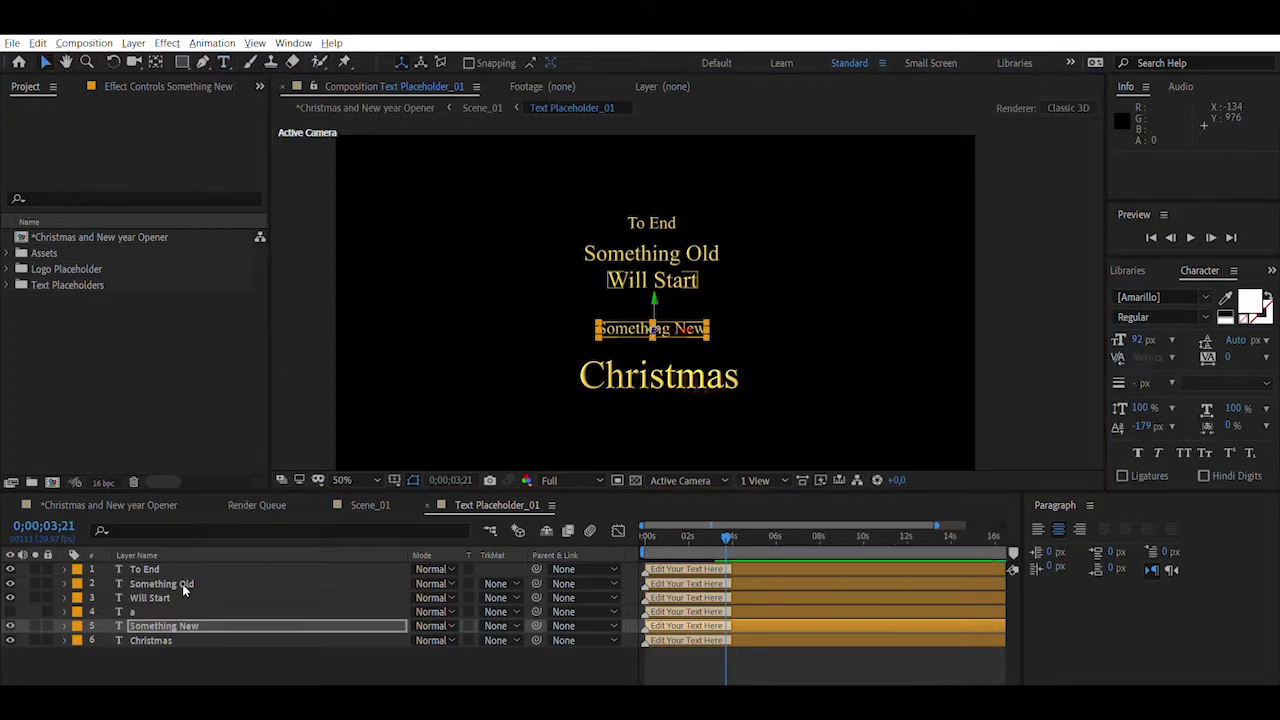
{"action": "left_click", "coordinate": [132, 640]}
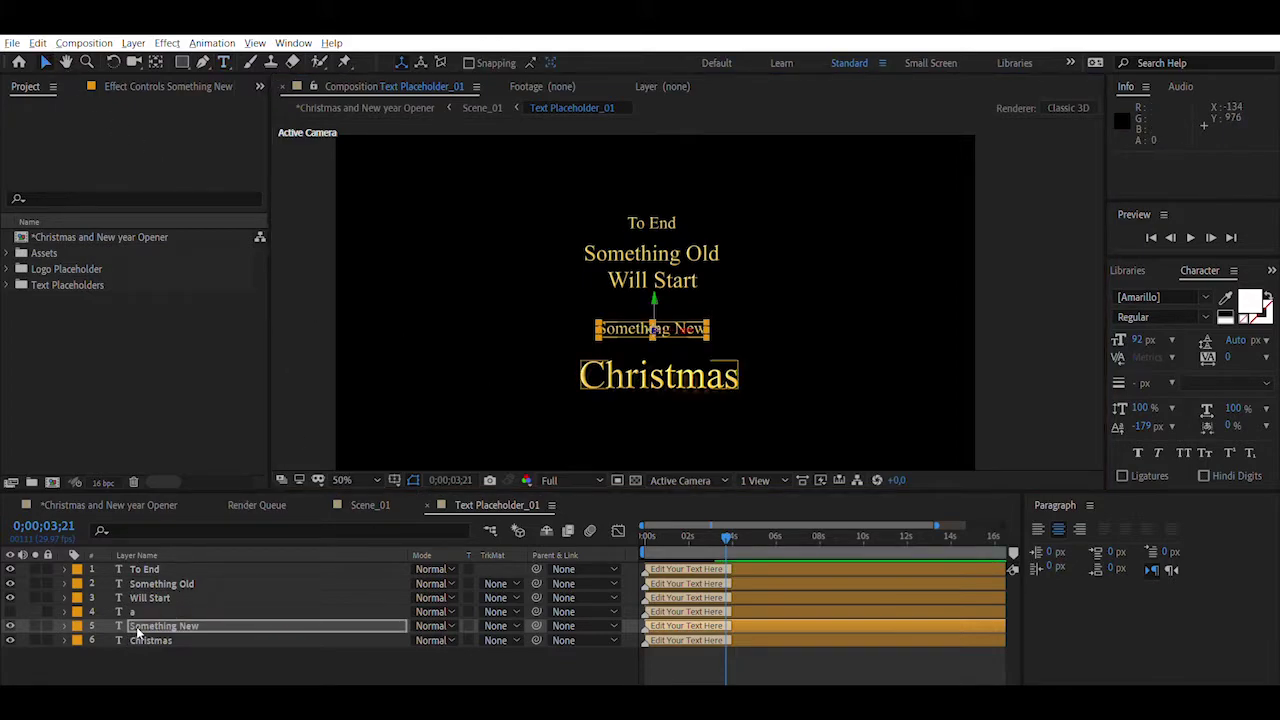
{"action": "left_click", "coordinate": [10, 640]}
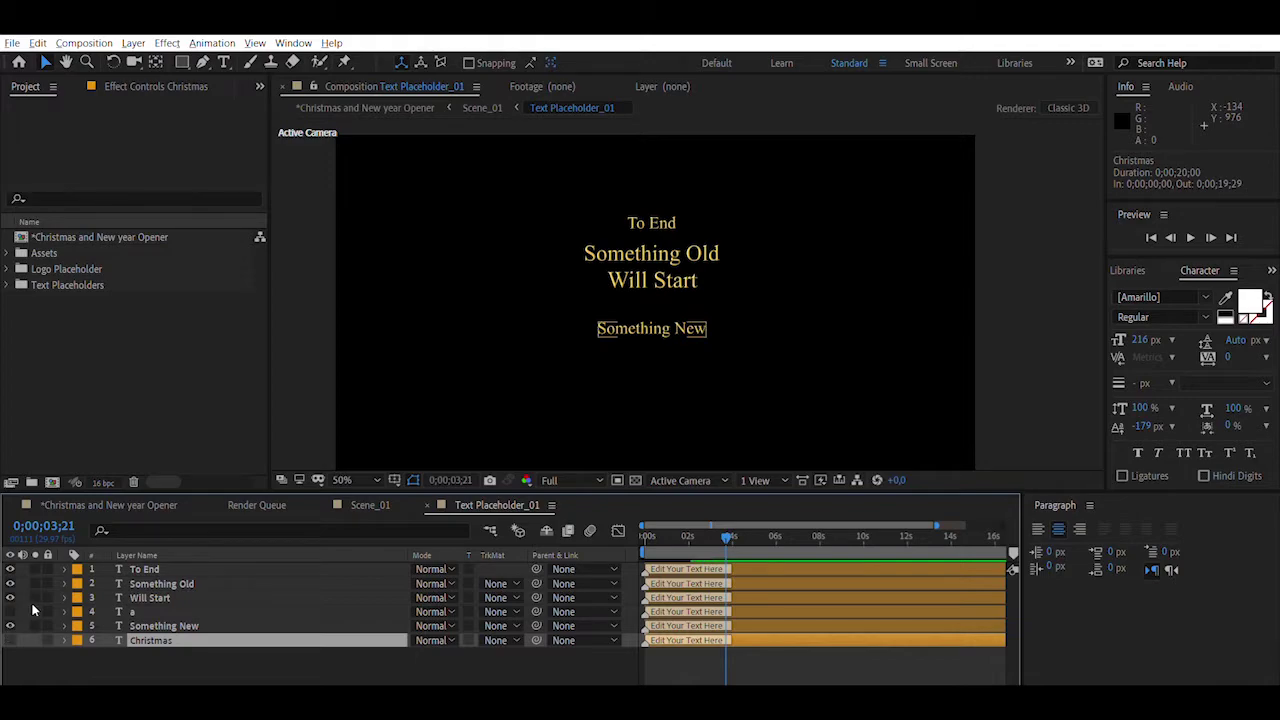
Move the "Something New" text up to just below "Will Start" by setting its Y position to 500.1
{"action": "left_click", "coordinate": [90, 624]}
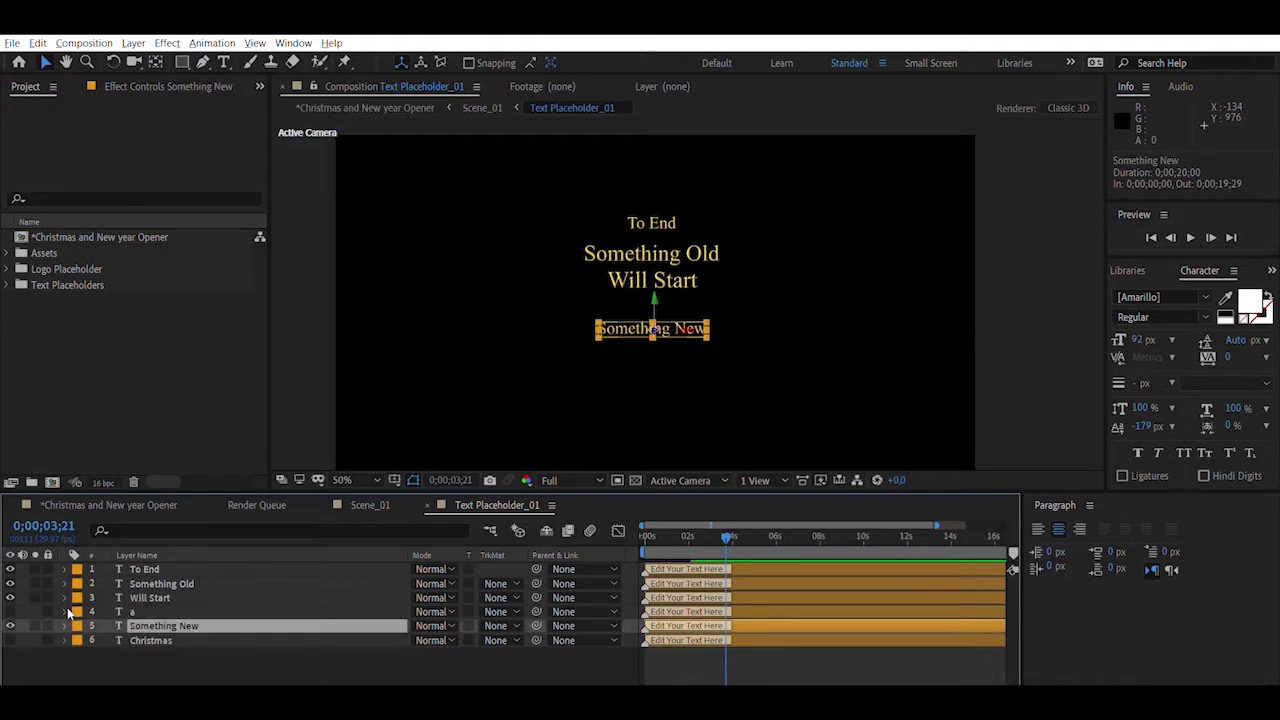
{"action": "left_click", "coordinate": [64, 625]}
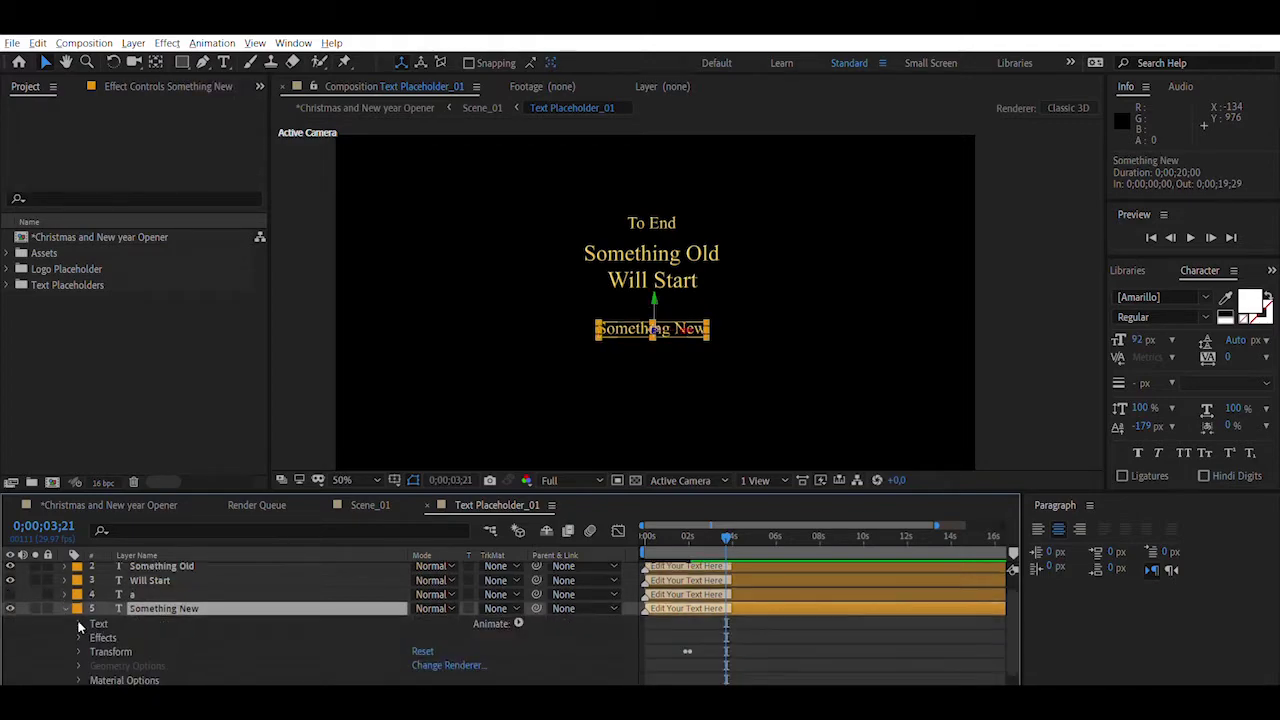
{"action": "scroll", "coordinate": [160, 613], "scroll_direction": "down", "scroll_amount": 1}
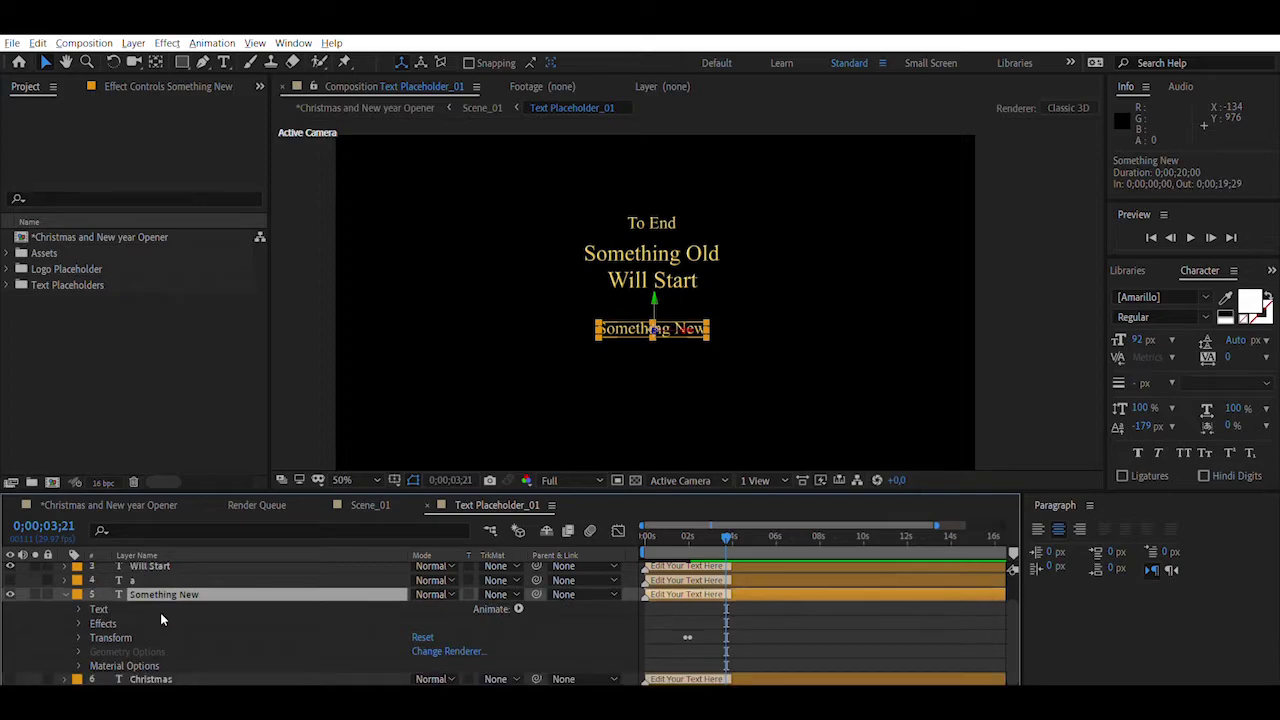
{"action": "left_click", "coordinate": [79, 637]}
{"action": "scroll", "coordinate": [79, 627], "scroll_direction": "down", "scroll_amount": 4}
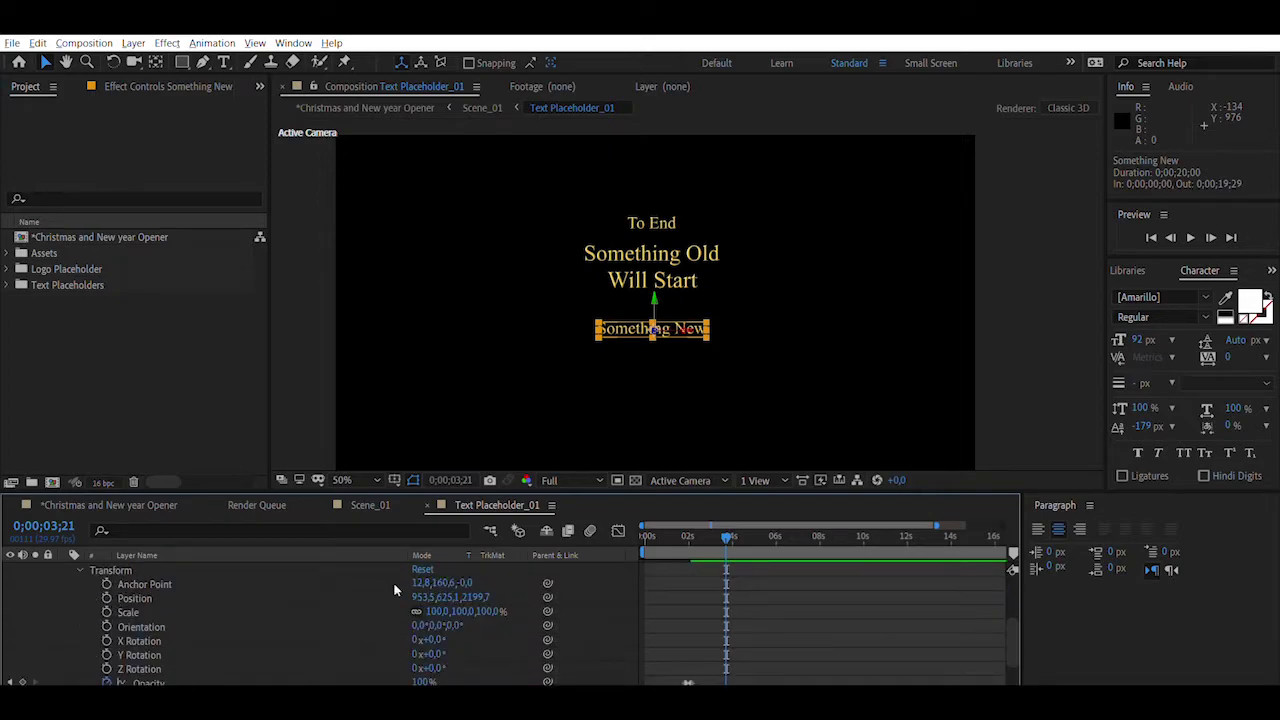
{"action": "left_click_drag", "start_coordinate": [450, 597], "coordinate": [355, 583]}
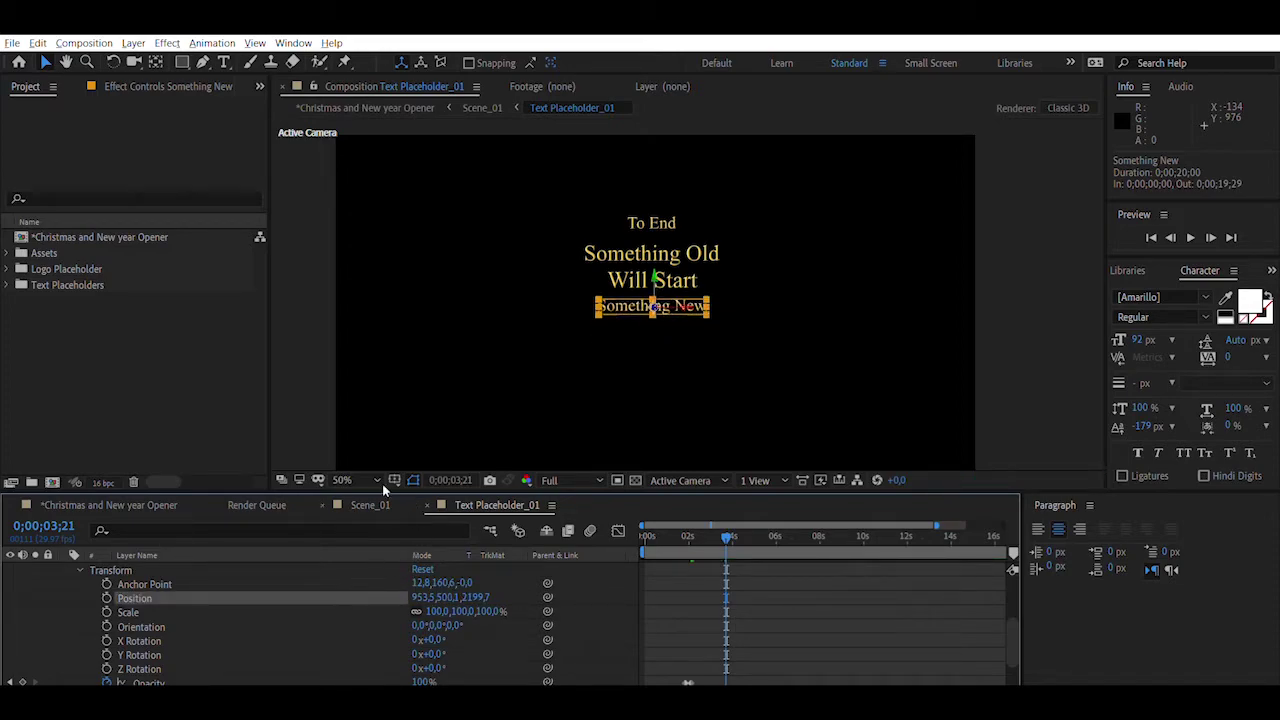
Hide the "And" text layer in the Texts placeholder composition of Scene_02
{"action": "left_click", "coordinate": [108, 500]}
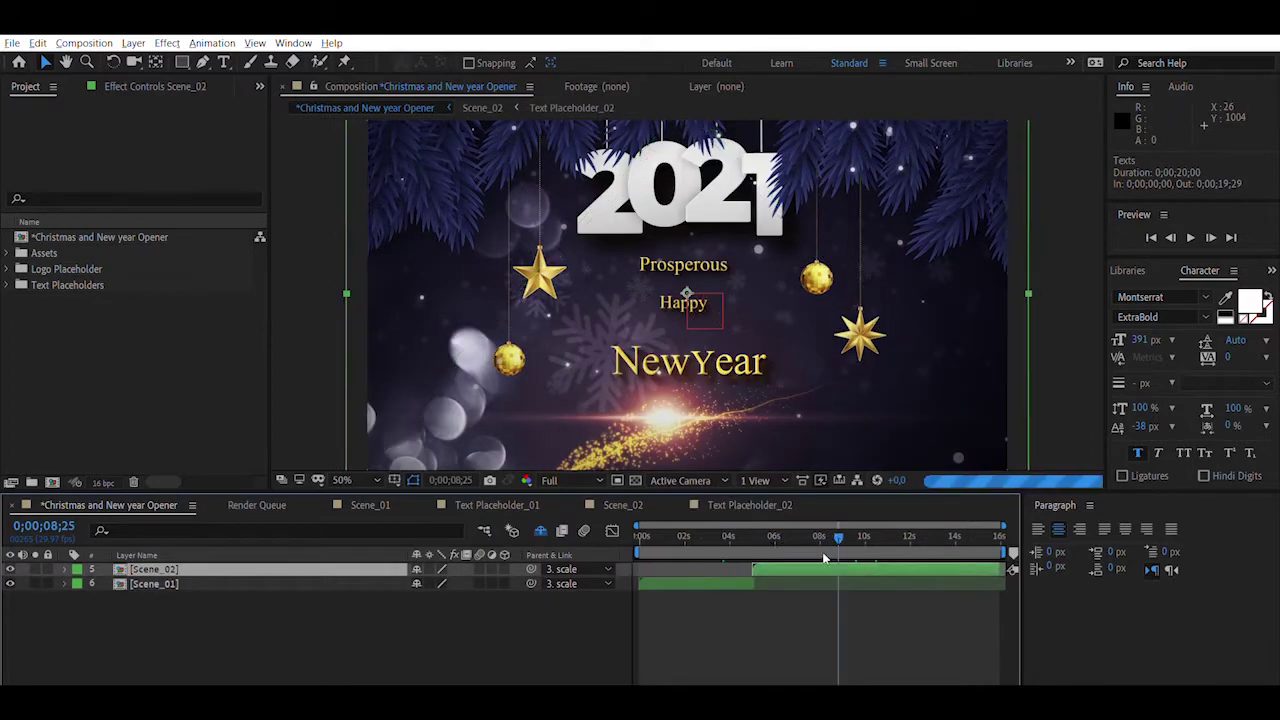
{"action": "double_click", "coordinate": [130, 569]}
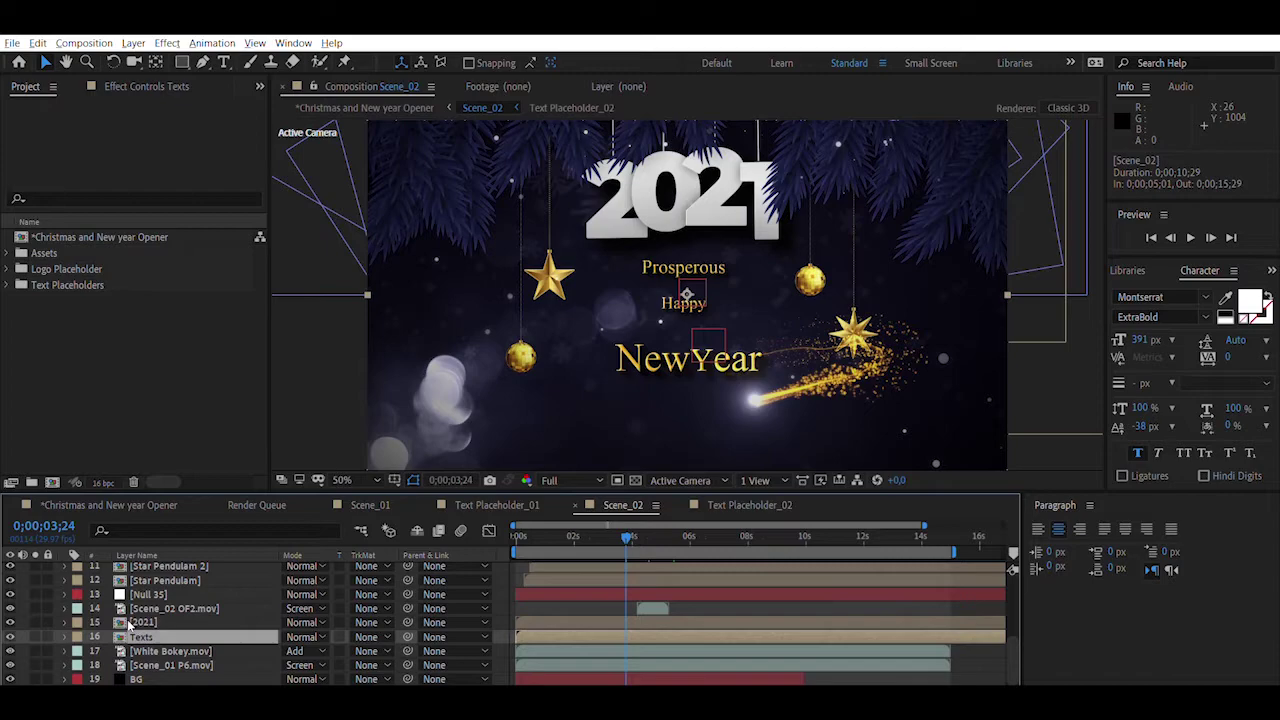
{"action": "scroll", "coordinate": [193, 594], "scroll_direction": "up", "scroll_amount": 5}
{"action": "scroll", "coordinate": [150, 610], "scroll_direction": "down", "scroll_amount": 5}
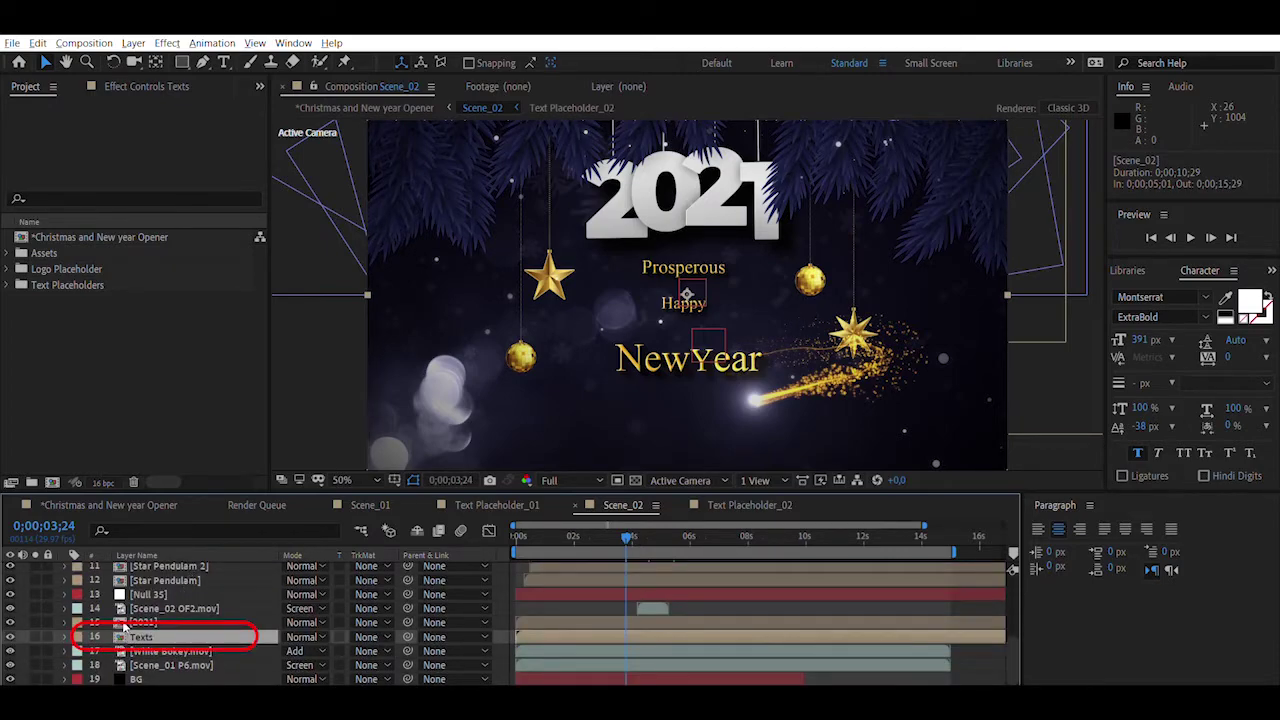
{"action": "double_click", "coordinate": [140, 636]}
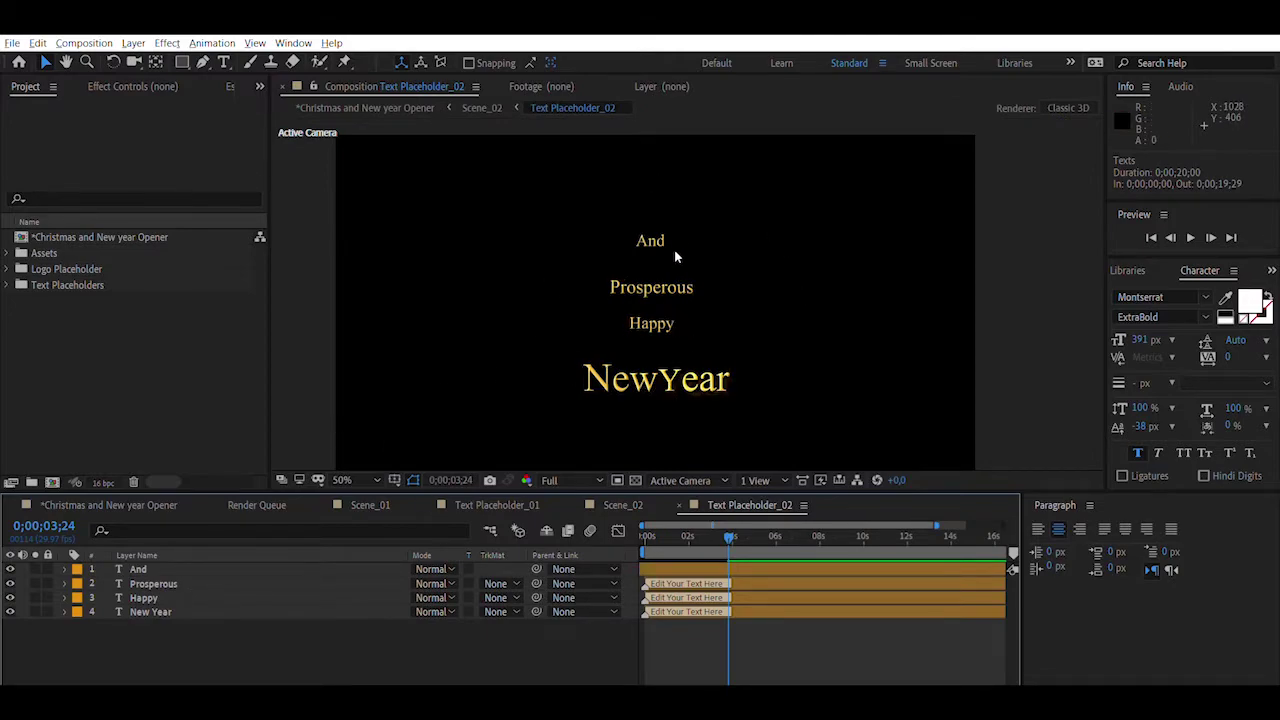
{"action": "left_click", "coordinate": [11, 569]}
Preview the 2021 and greeting text animation in the main opener composition at several times between about 6 and 8.5 seconds
{"action": "left_click", "coordinate": [131, 505]}
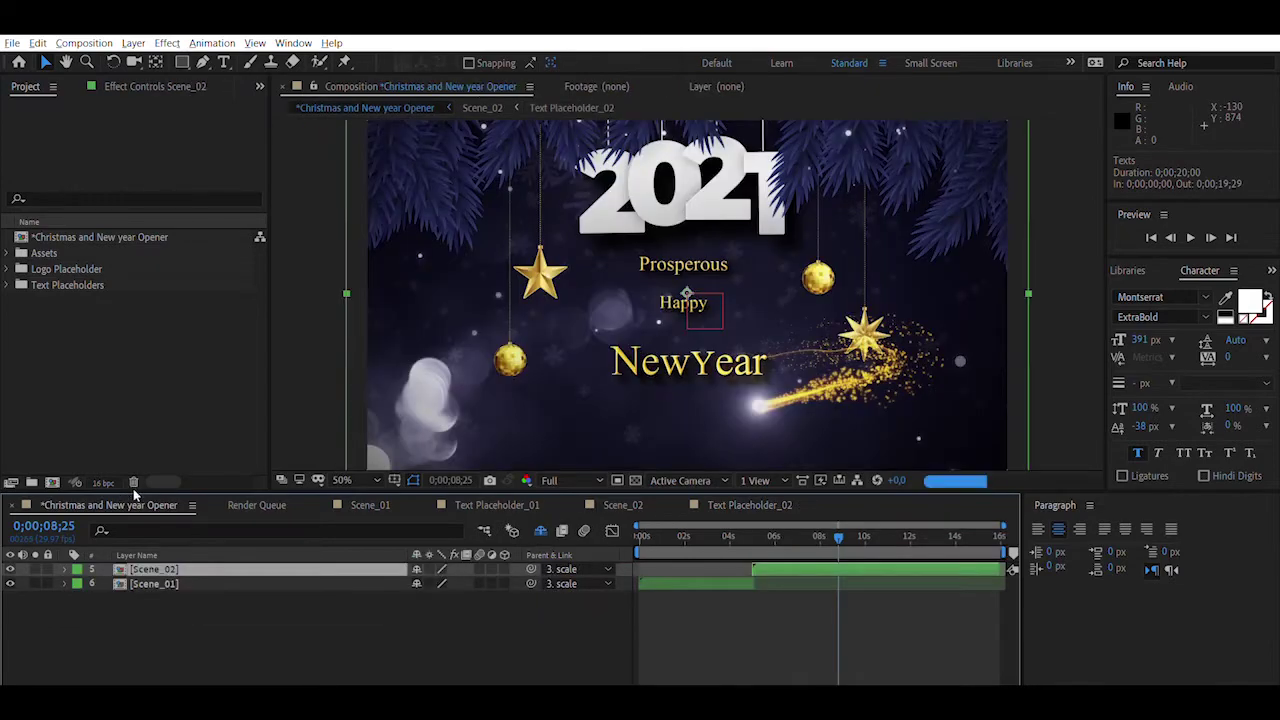
{"action": "left_click", "coordinate": [775, 526]}
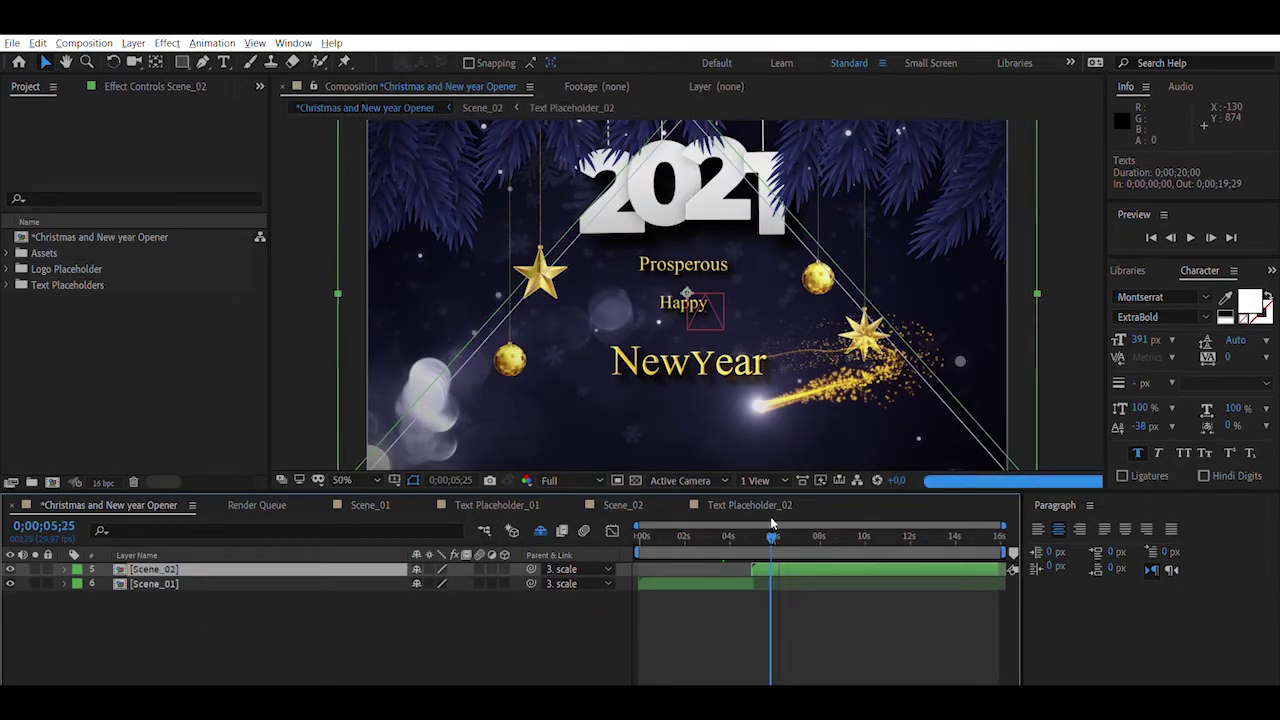
{"action": "left_click", "coordinate": [794, 526]}
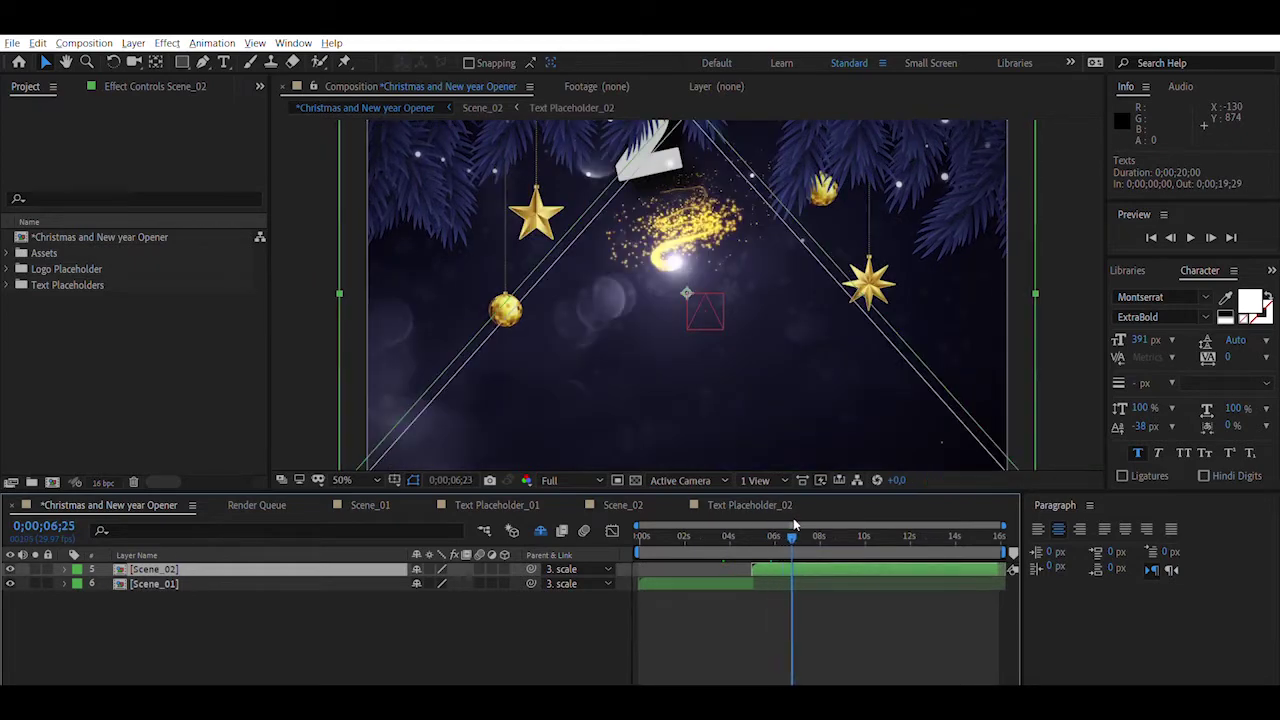
{"action": "left_click", "coordinate": [806, 526]}
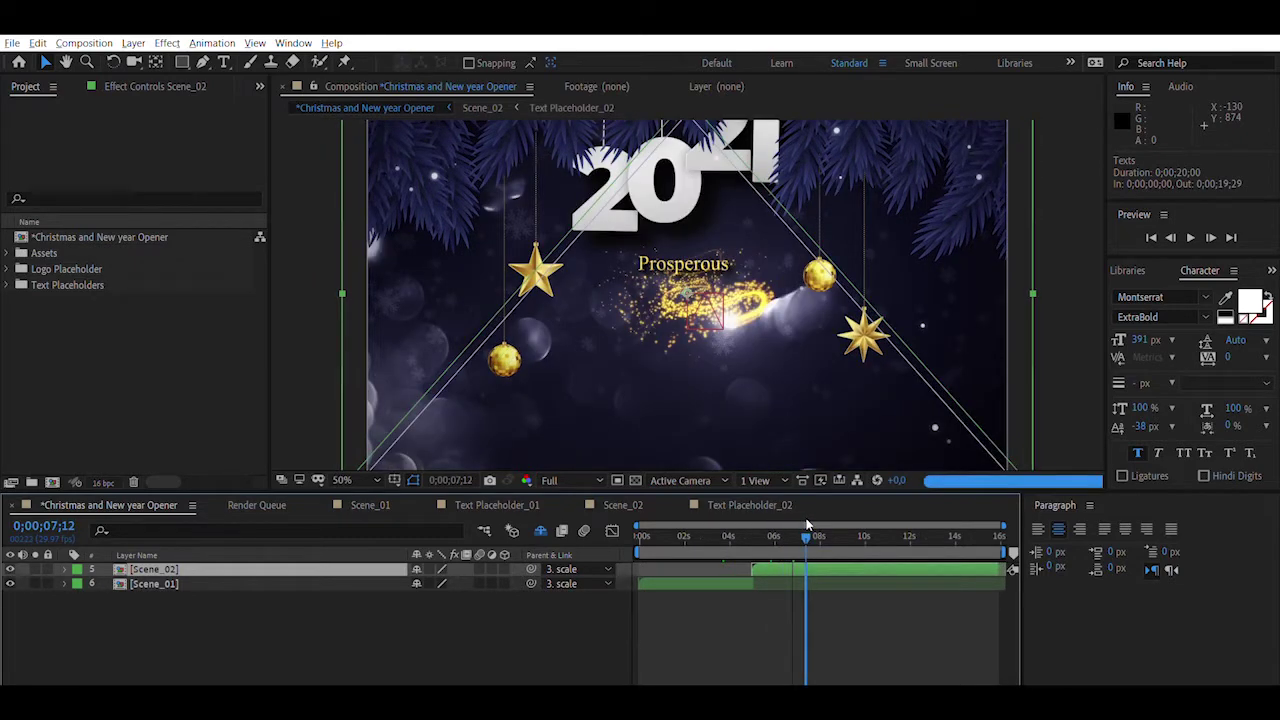
{"action": "left_click", "coordinate": [815, 526]}
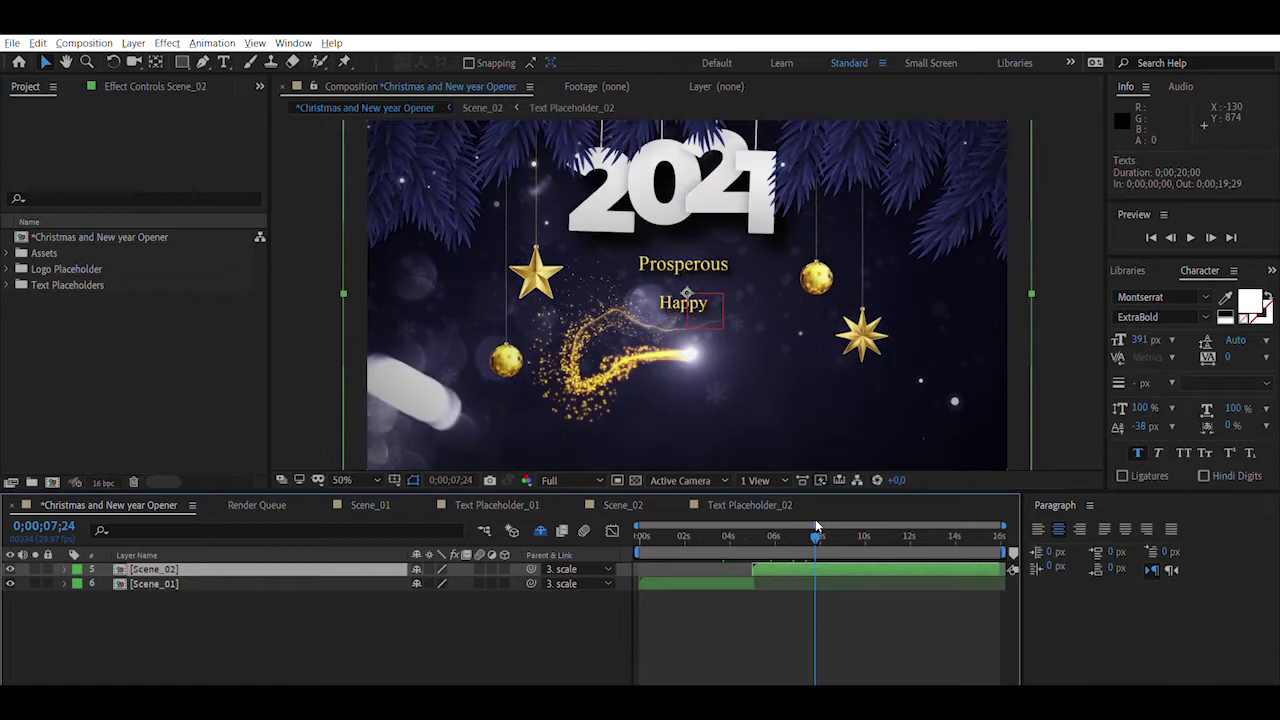
{"action": "left_click", "coordinate": [831, 526]}
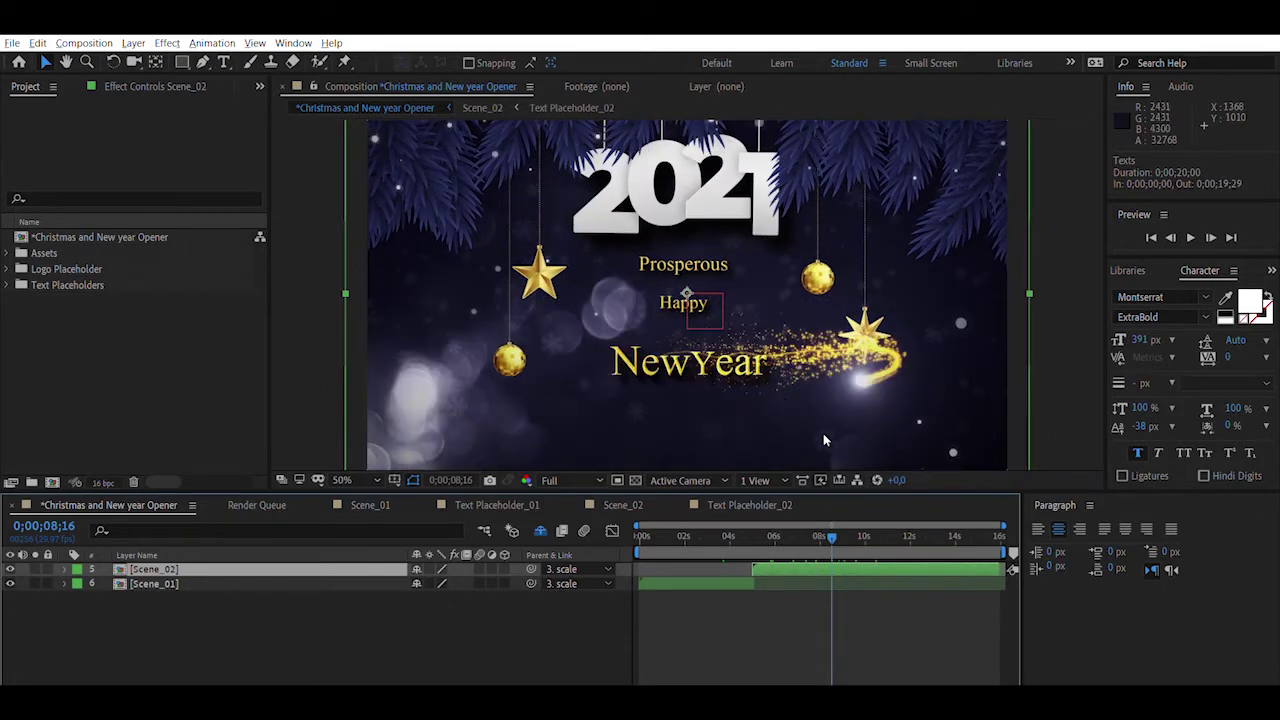
Open the 2021 number composition nested inside Scene_02
{"action": "double_click", "coordinate": [121, 566]}
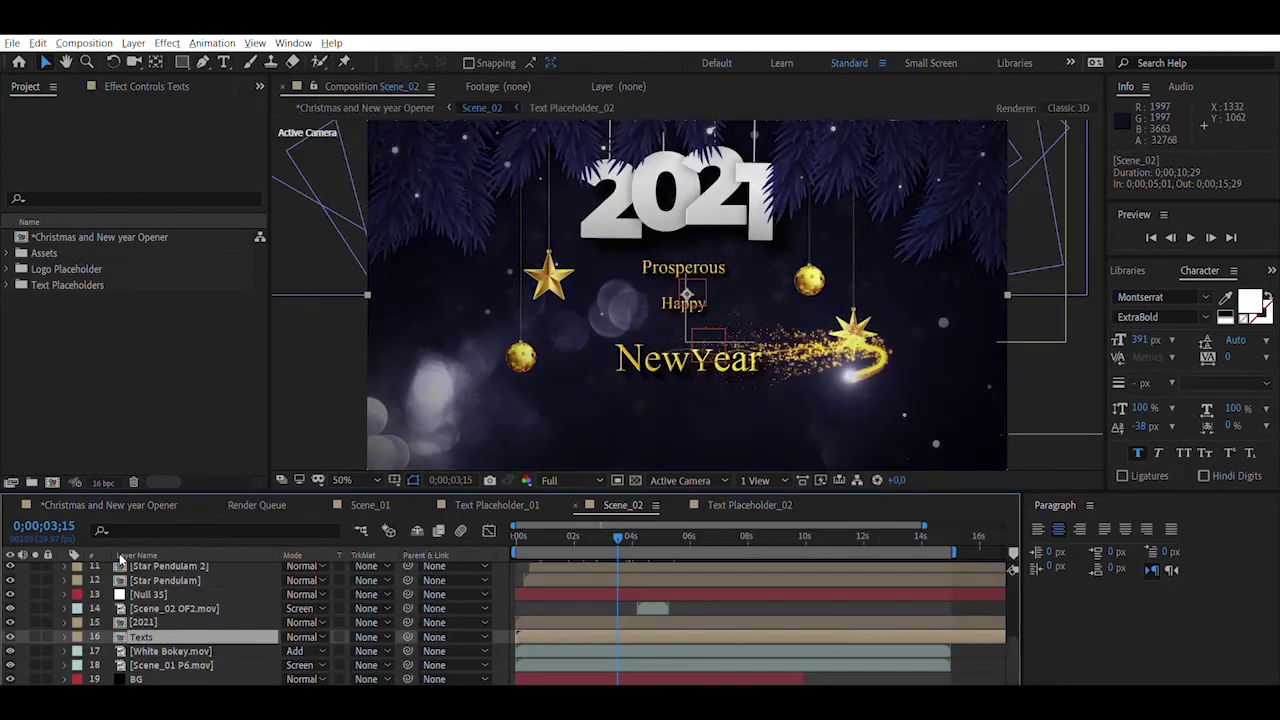
{"action": "left_click", "coordinate": [140, 622]}
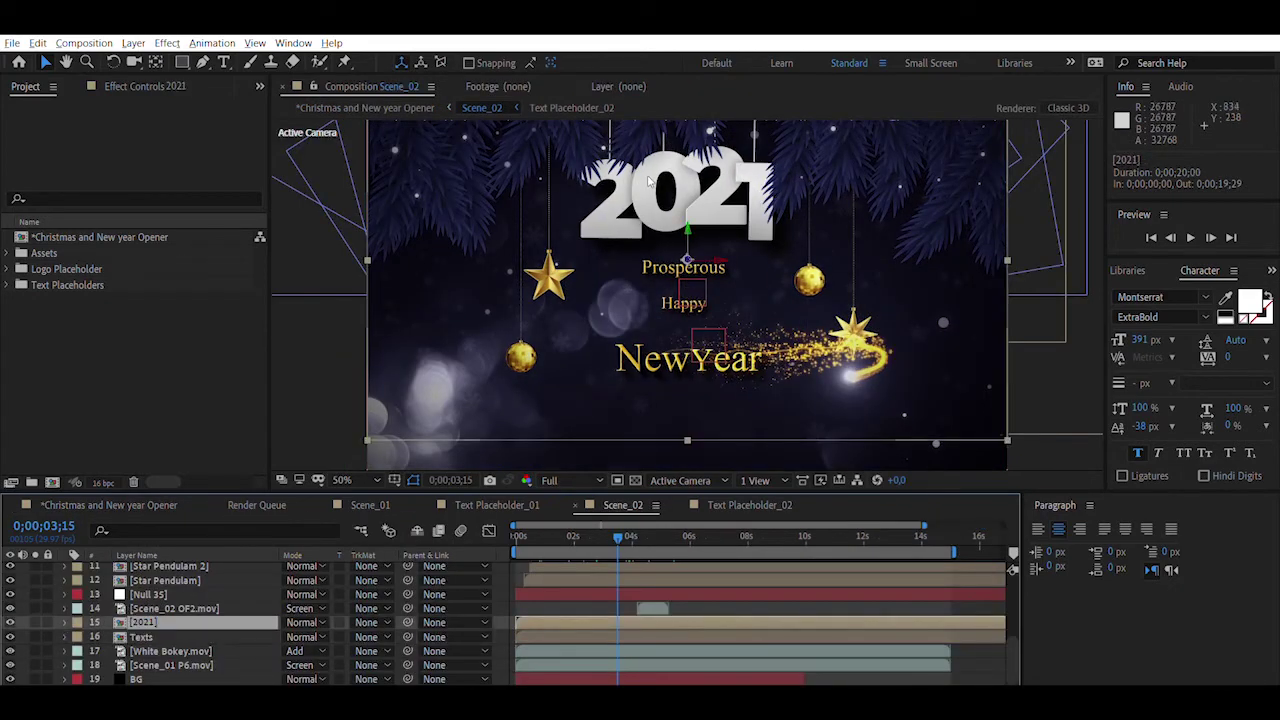
{"action": "double_click", "coordinate": [132, 620]}
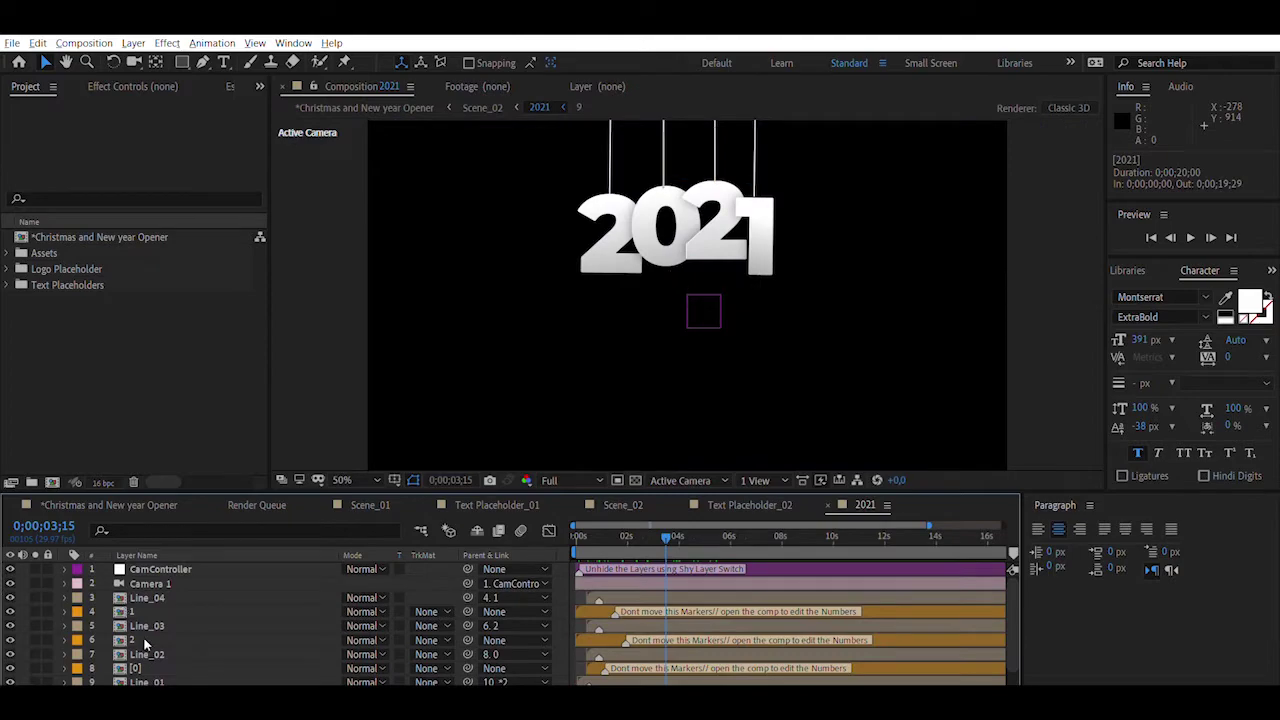
Replace the last digit of the hanging year with 2 in its nested composition and check it in the 2021 composition
{"action": "left_click", "coordinate": [121, 599]}
{"action": "left_click", "coordinate": [121, 604]}
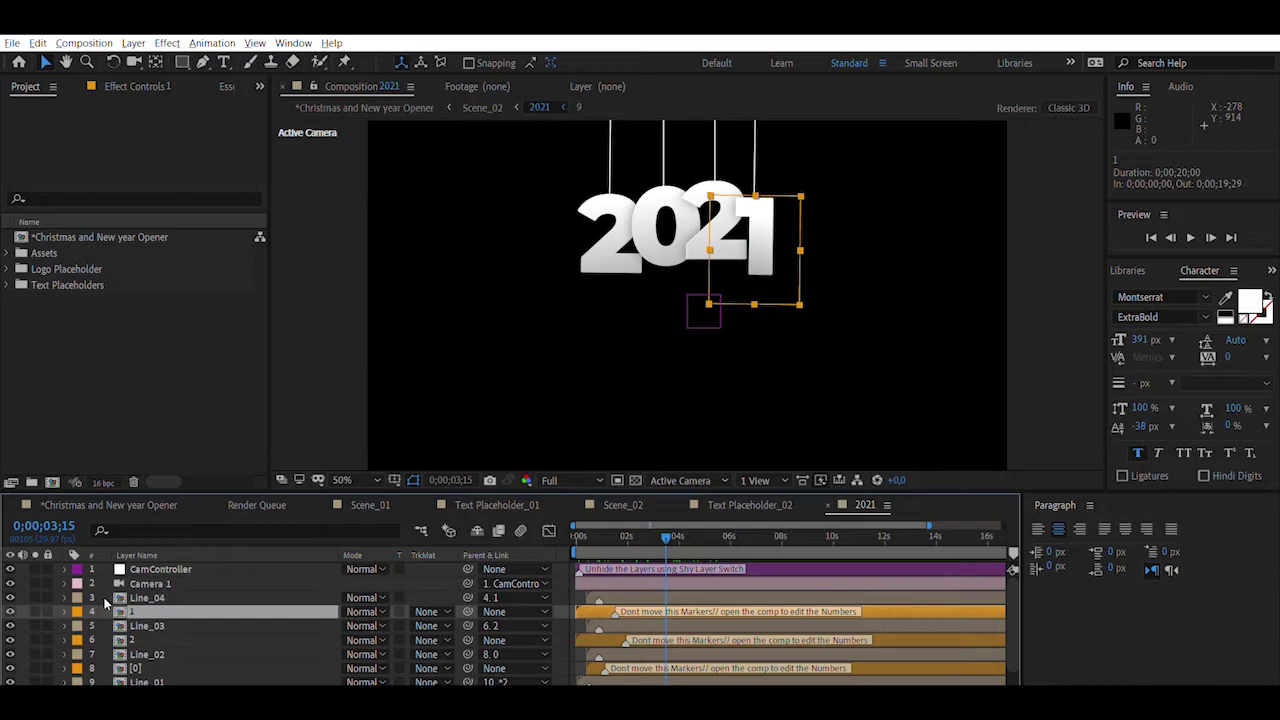
{"action": "double_click", "coordinate": [118, 603]}
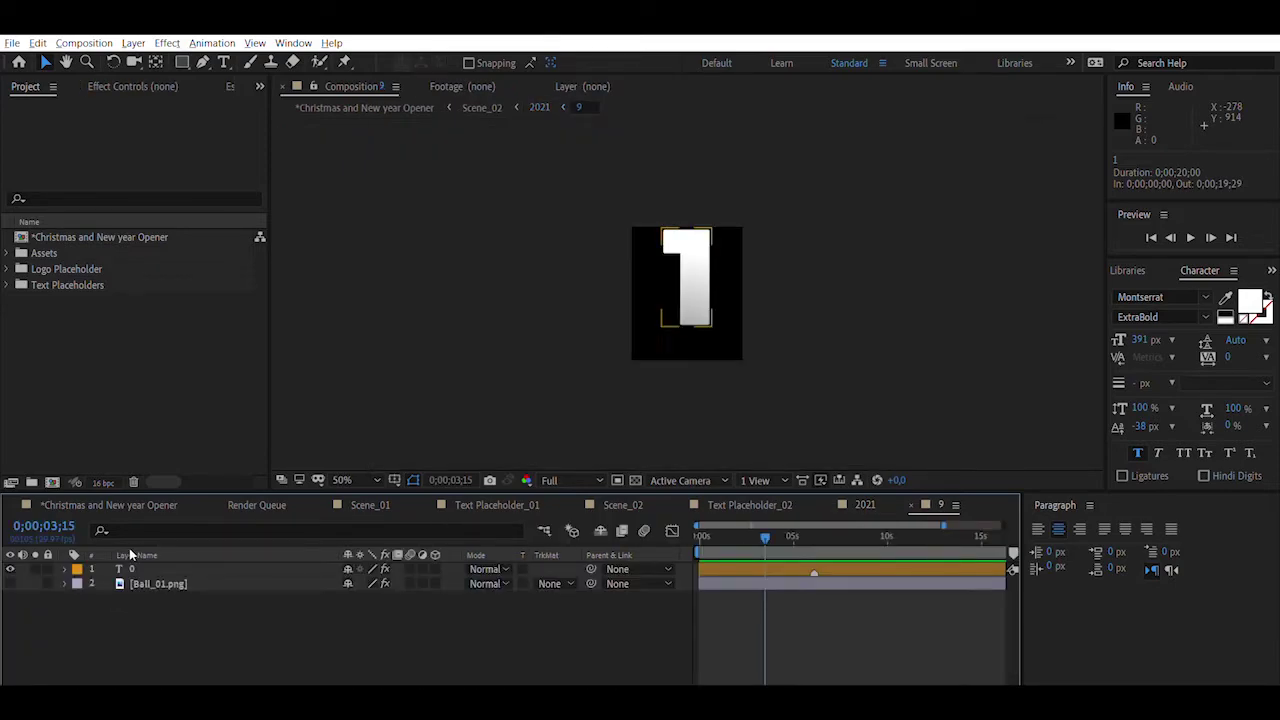
{"action": "double_click", "coordinate": [707, 260]}
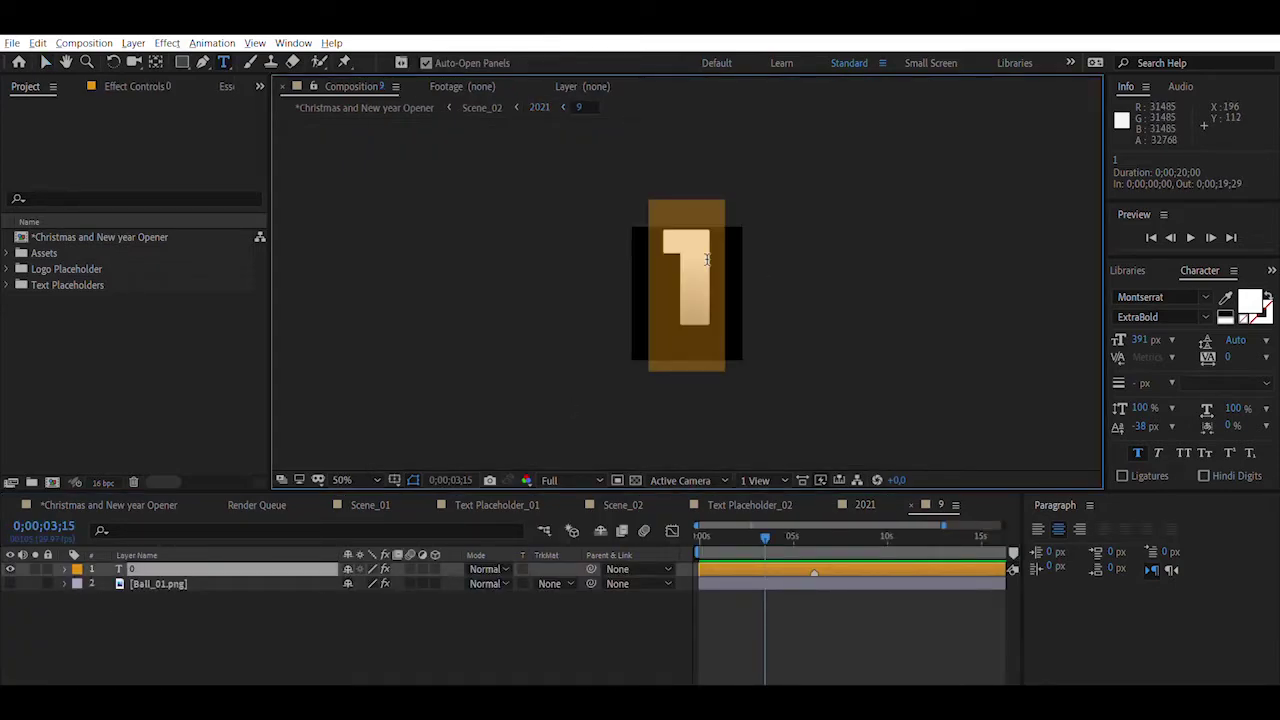
{"action": "type", "text": "2"}
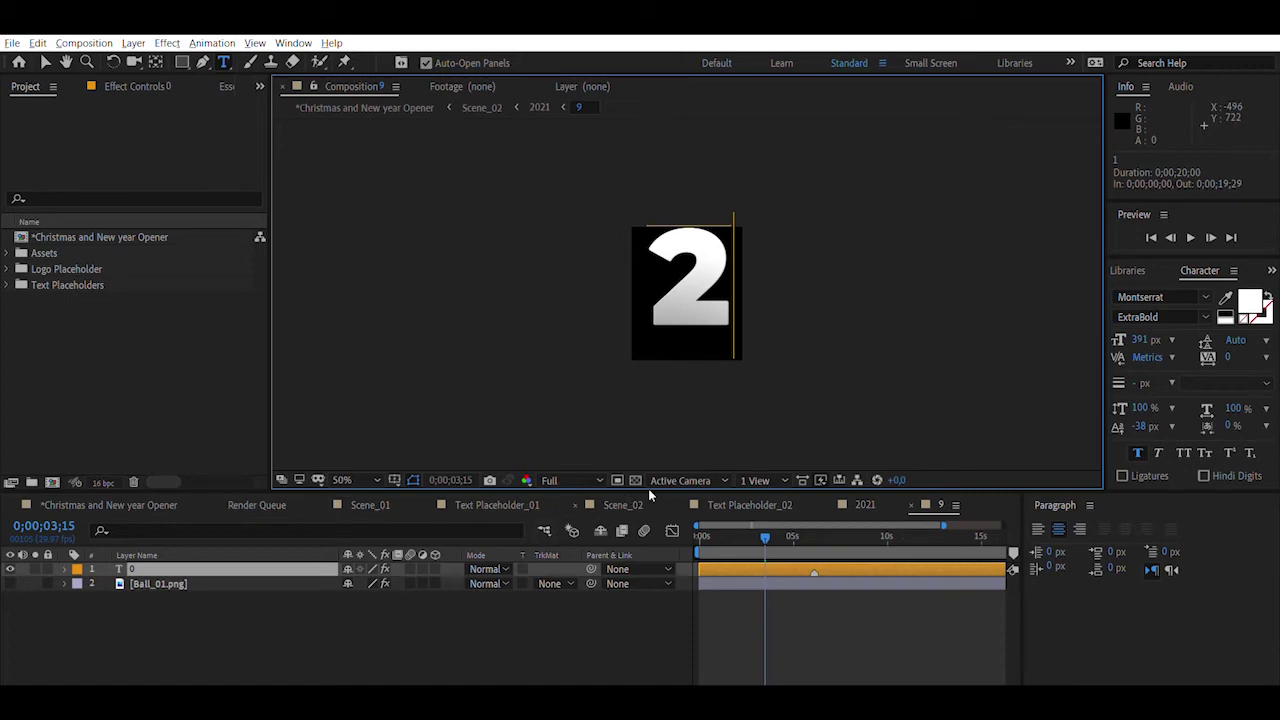
{"action": "left_click", "coordinate": [860, 504]}
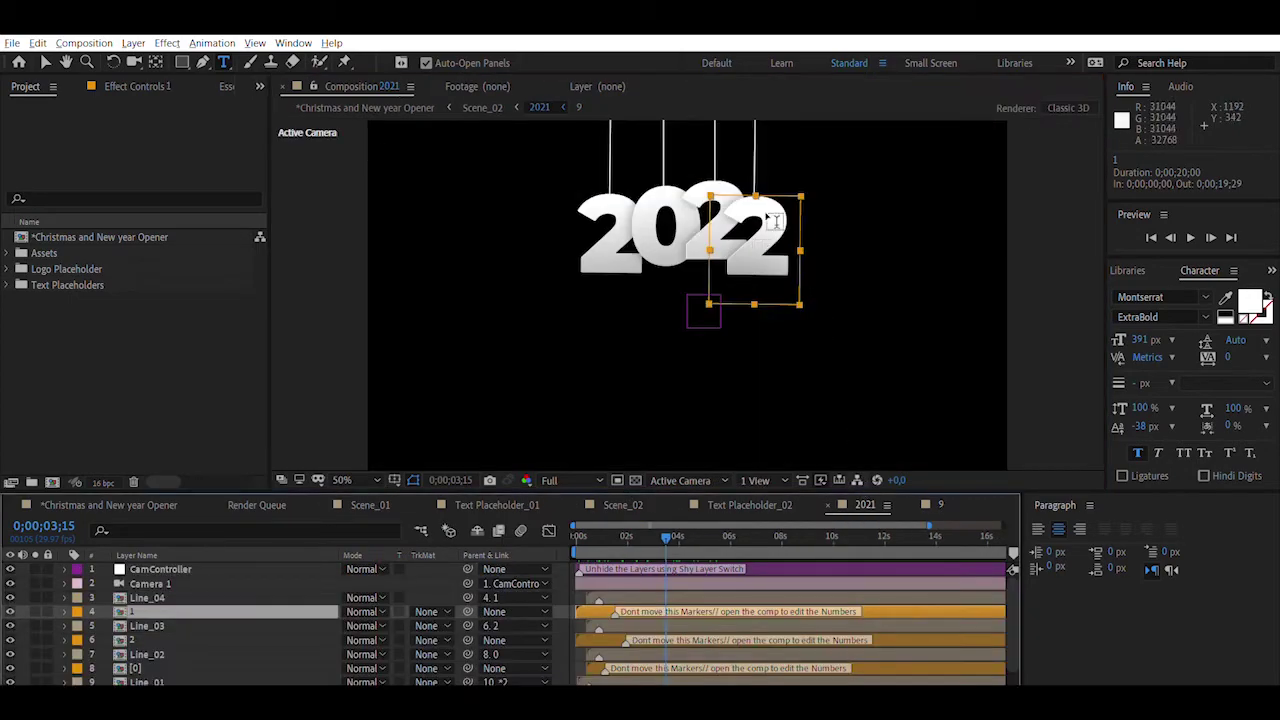
Set the last digit of the hanging year back to 1 and return to the 2021 composition
{"action": "left_click", "coordinate": [930, 503]}
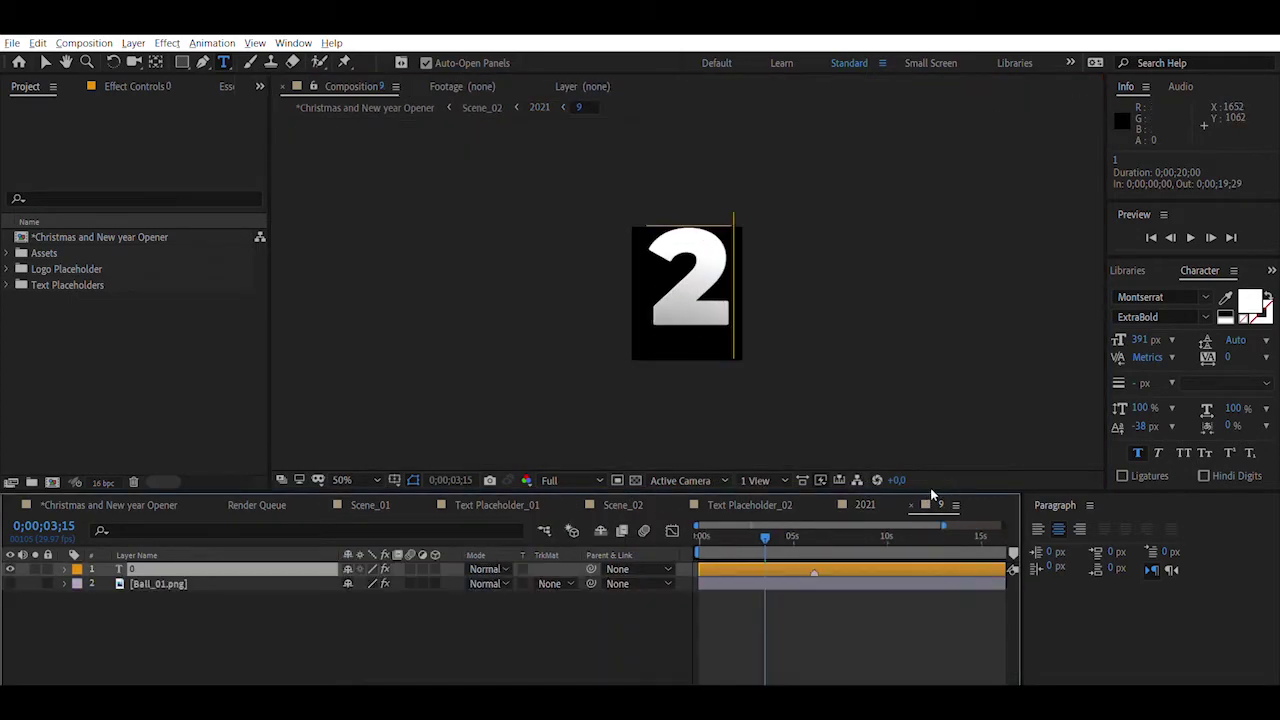
{"action": "left_click", "coordinate": [712, 285]}
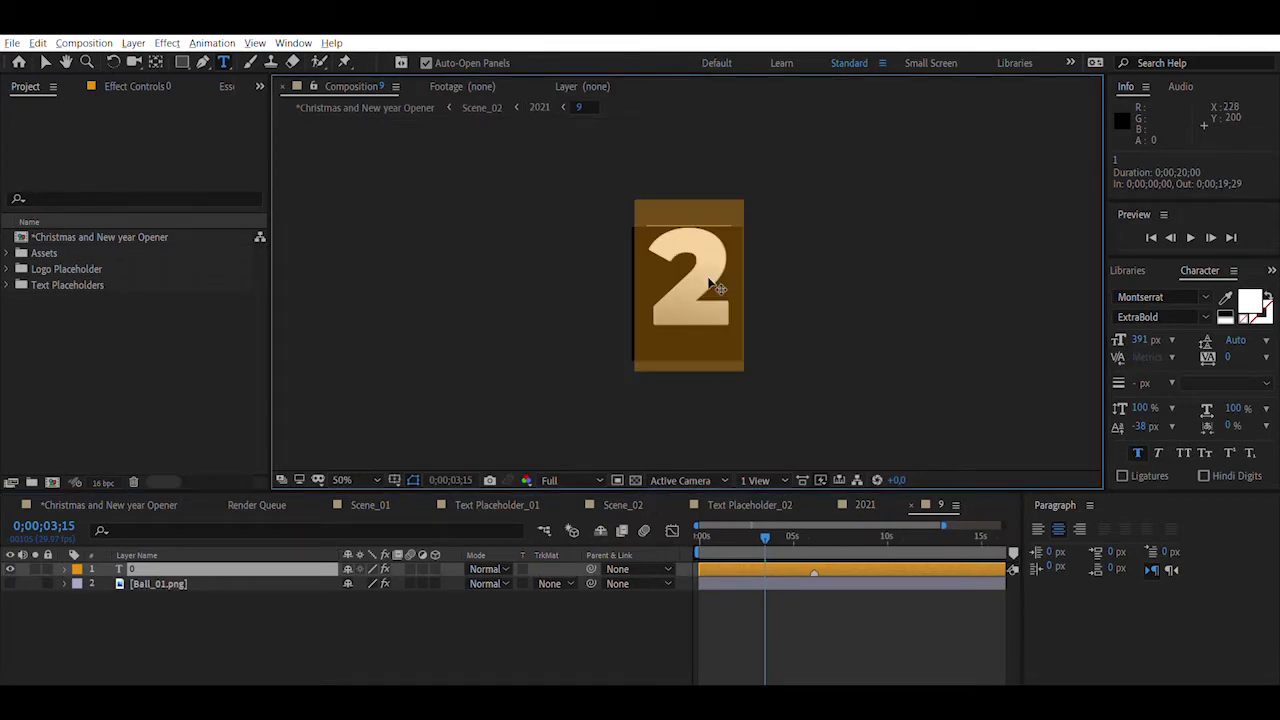
{"action": "type", "text": "1"}
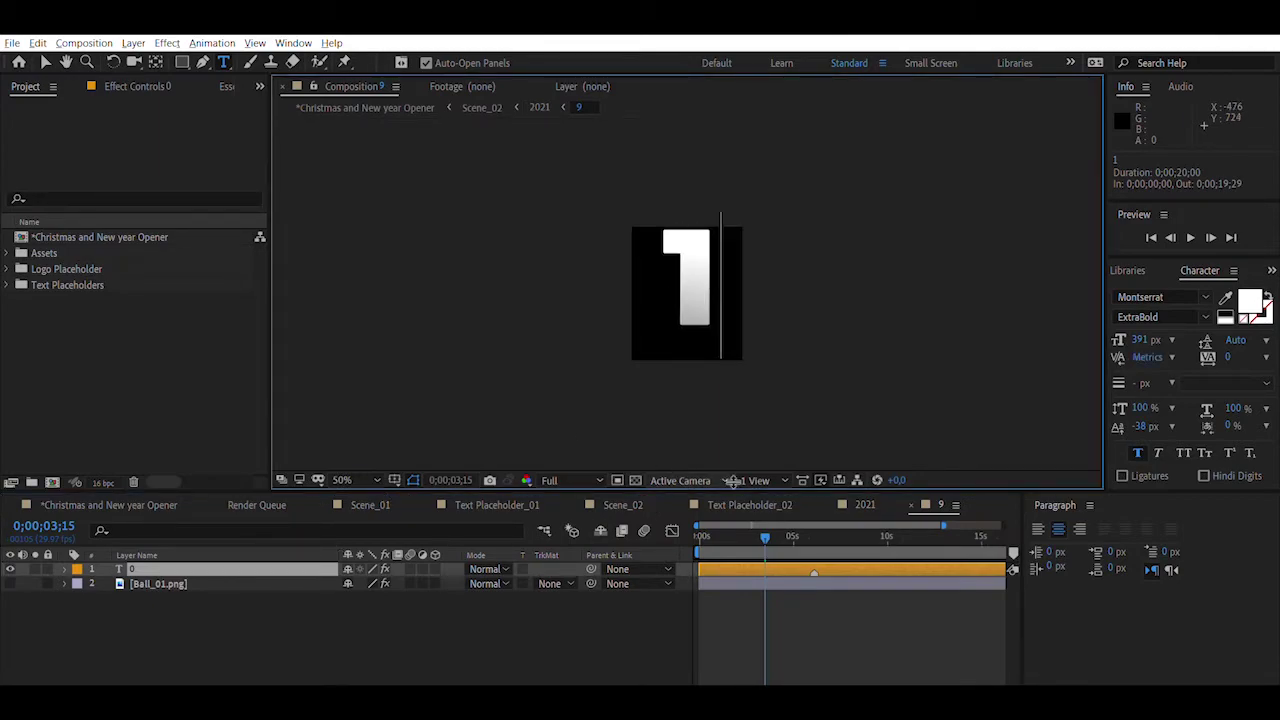
{"action": "left_click", "coordinate": [845, 500]}
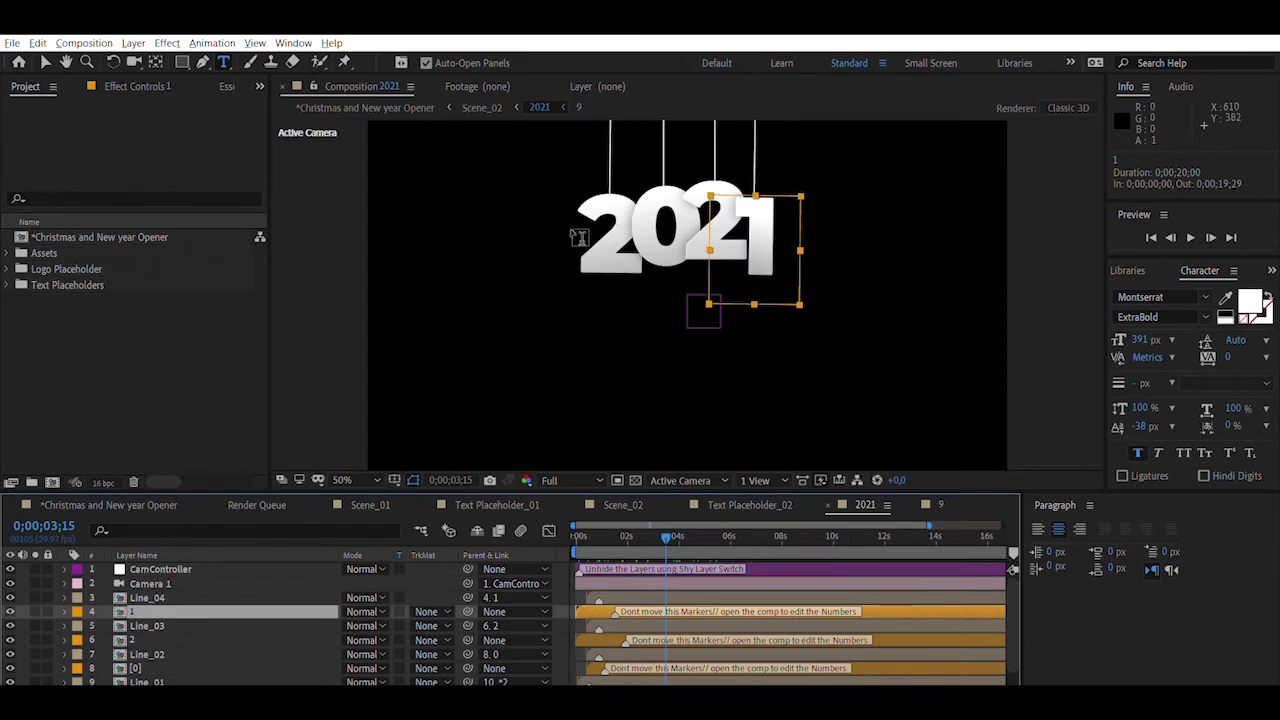
{"action": "left_click", "coordinate": [126, 624]}
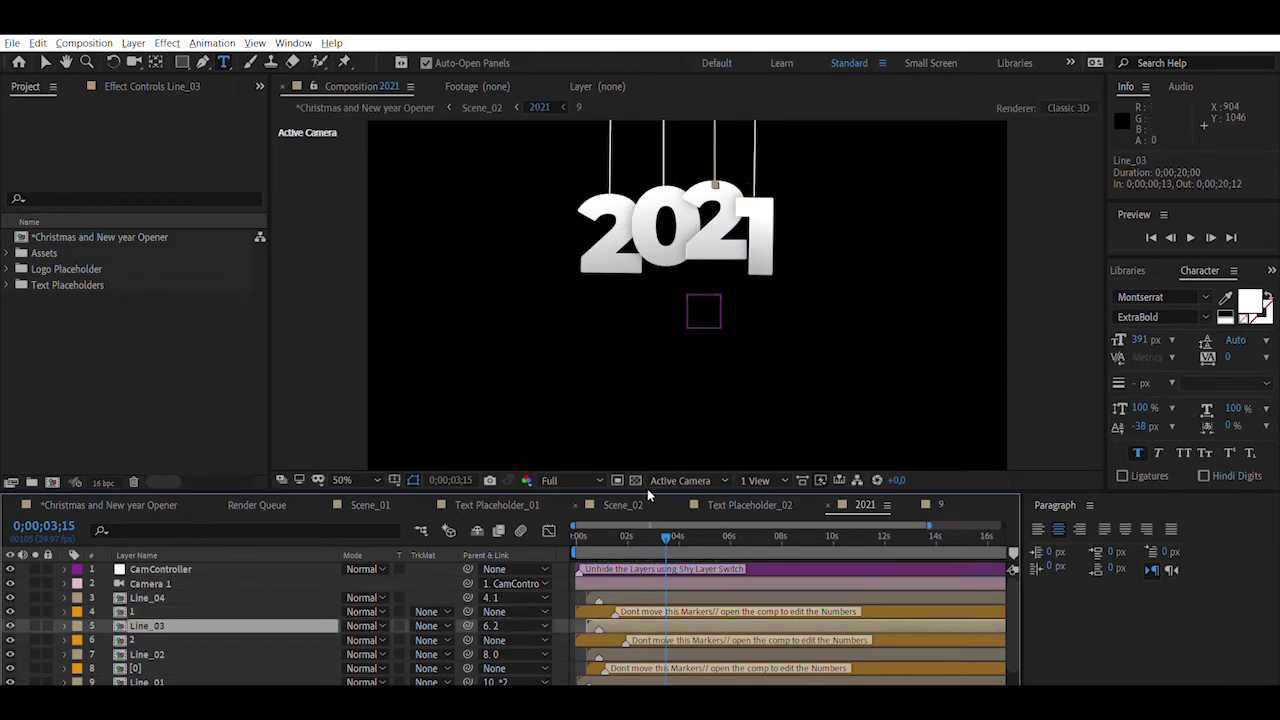
Copy the Effects group of the "Prosperous" text layer in Text Placeholder_02
{"action": "left_click", "coordinate": [740, 502]}
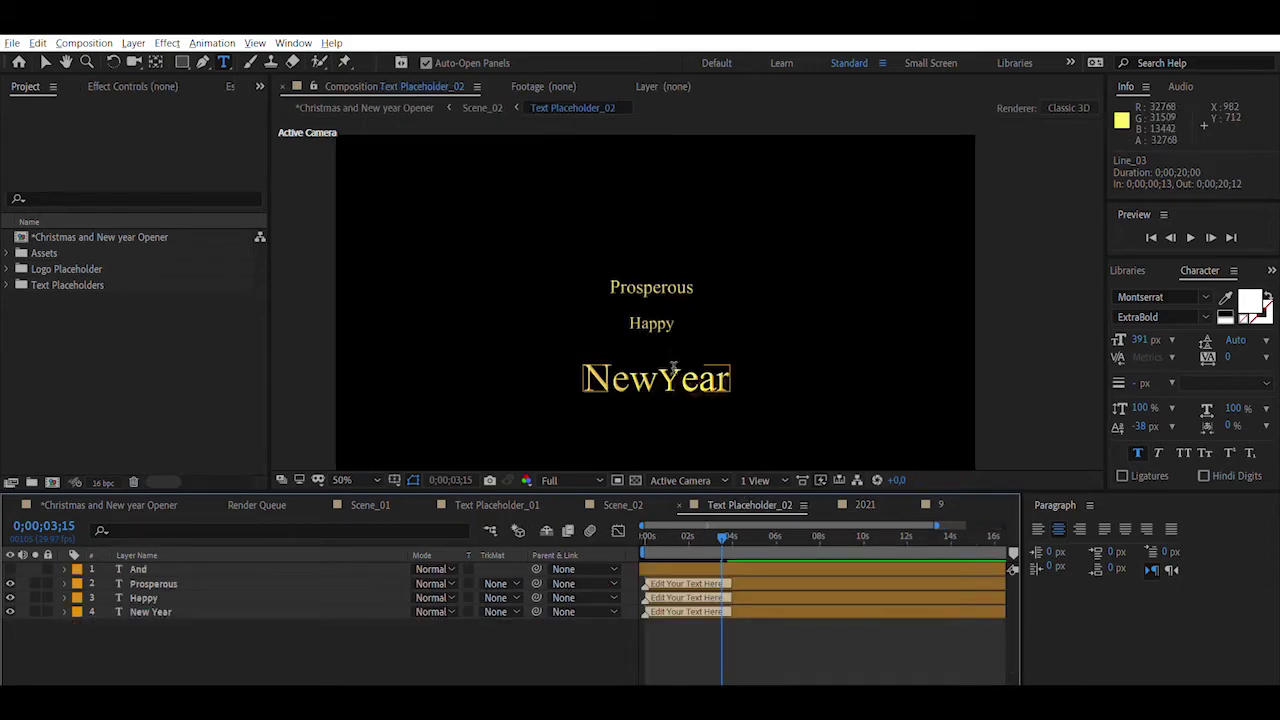
{"action": "left_click", "coordinate": [44, 60]}
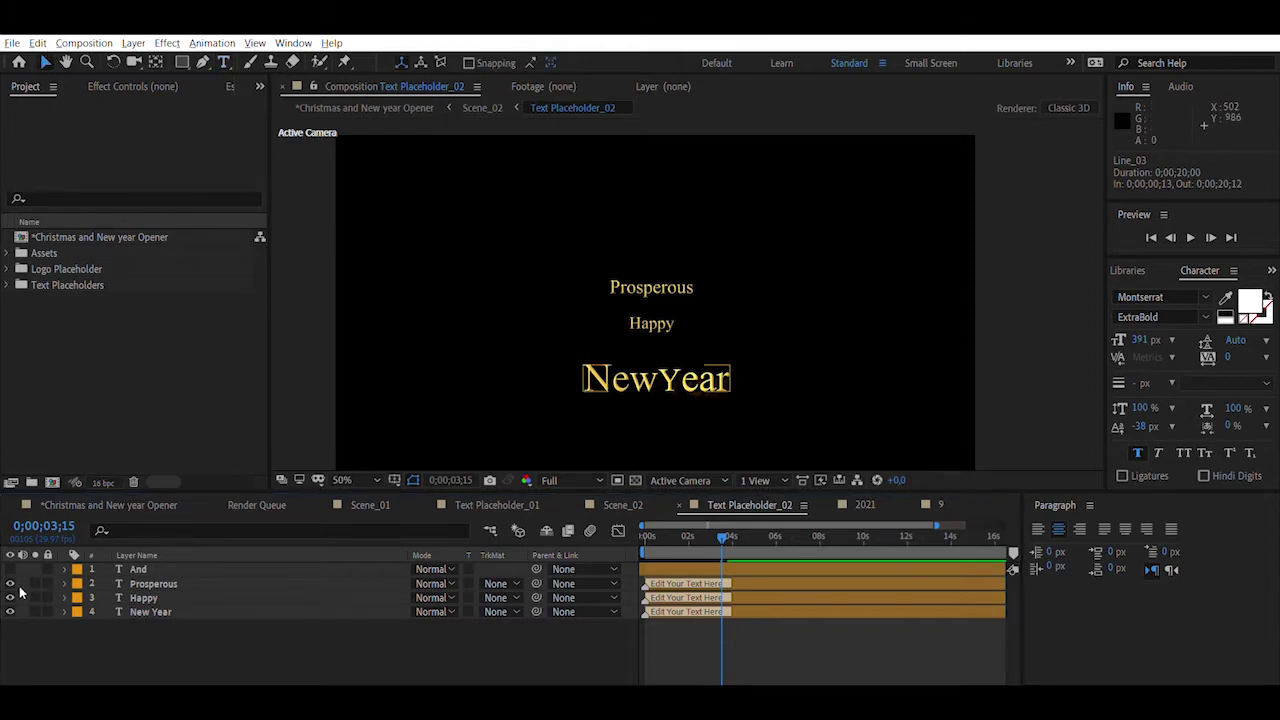
{"action": "left_click", "coordinate": [64, 583]}
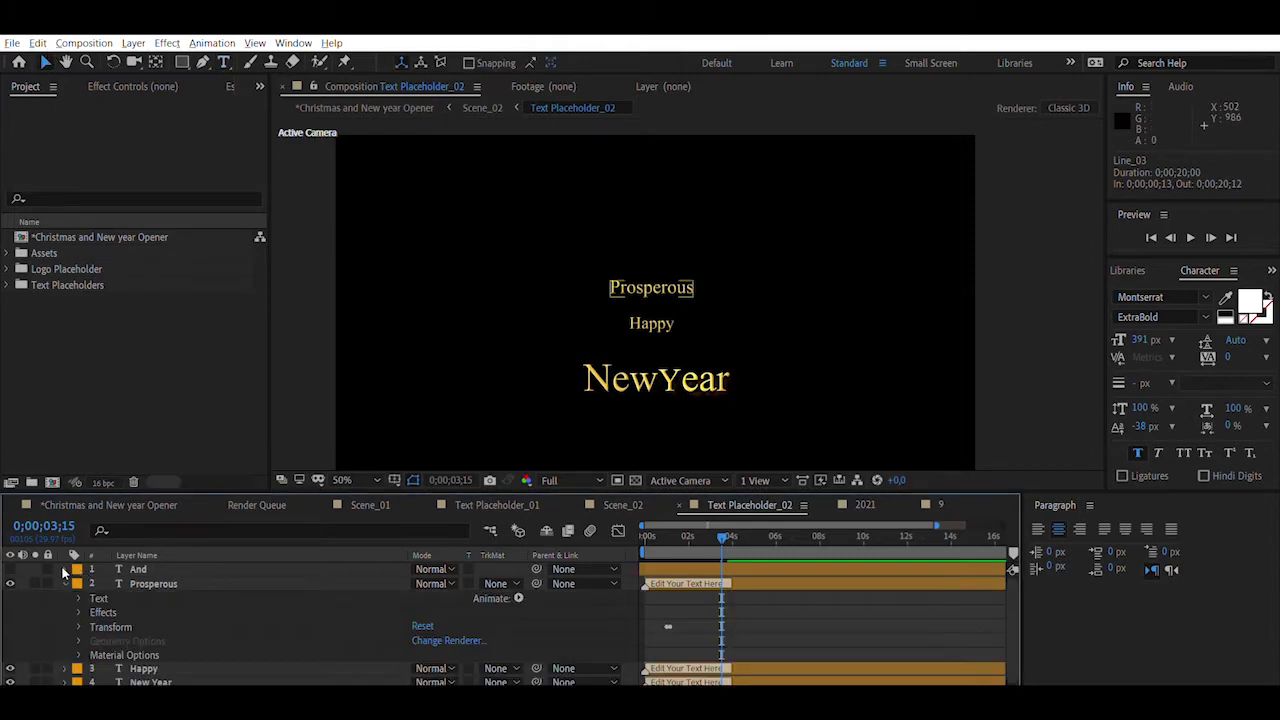
{"action": "left_click", "coordinate": [104, 608]}
{"action": "key", "text": "ctrl+c"}
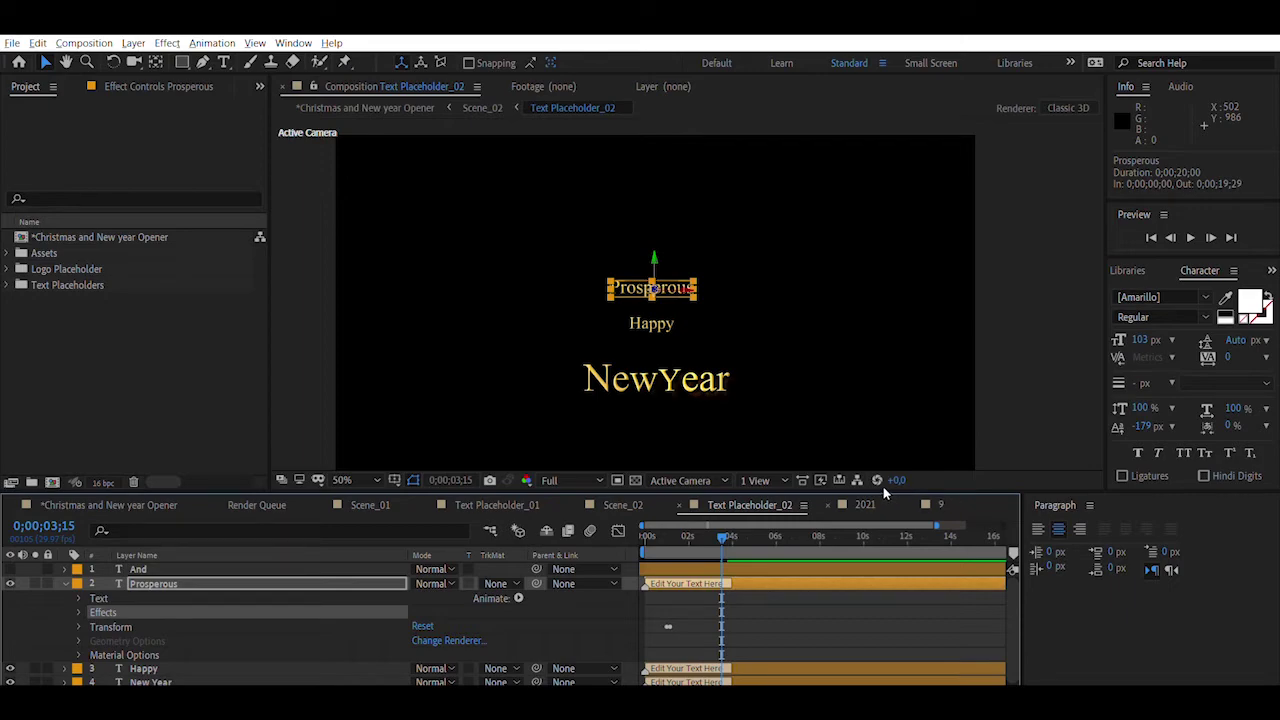
Paste the copied text effects onto all four digit layers of the hanging year in the 2021 composition
{"action": "left_click", "coordinate": [942, 502]}
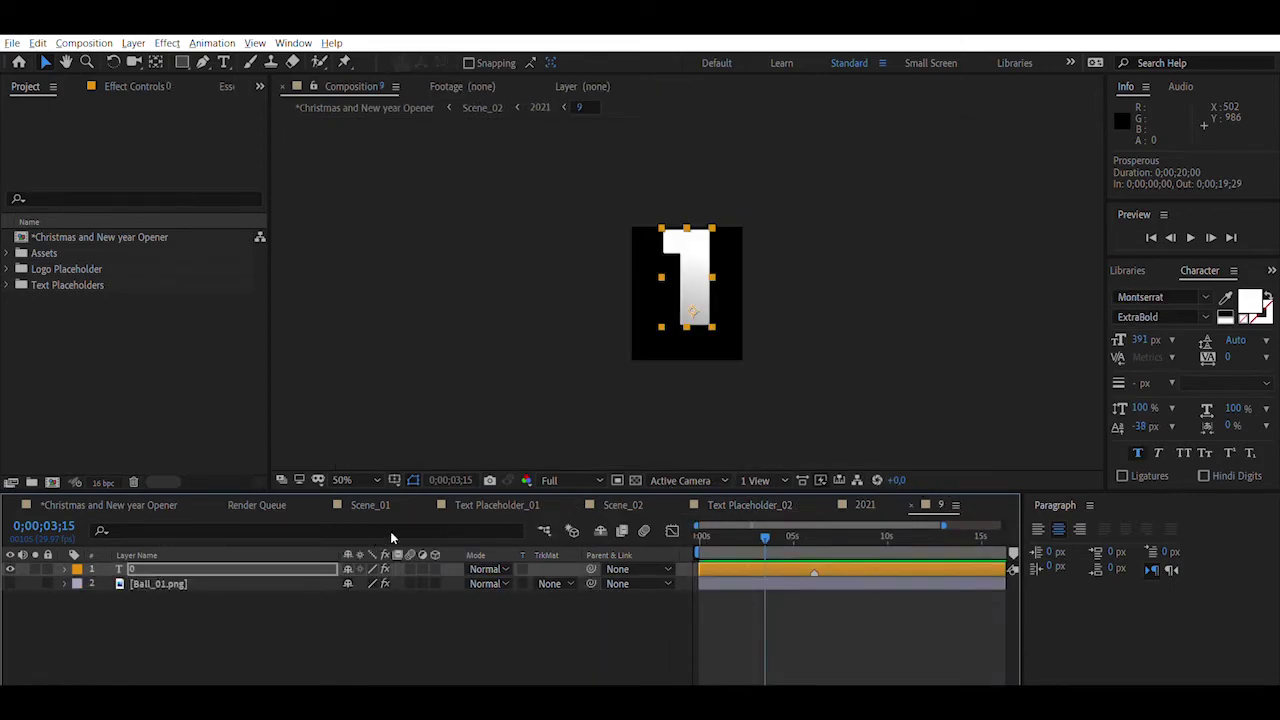
{"action": "left_click", "coordinate": [865, 504]}
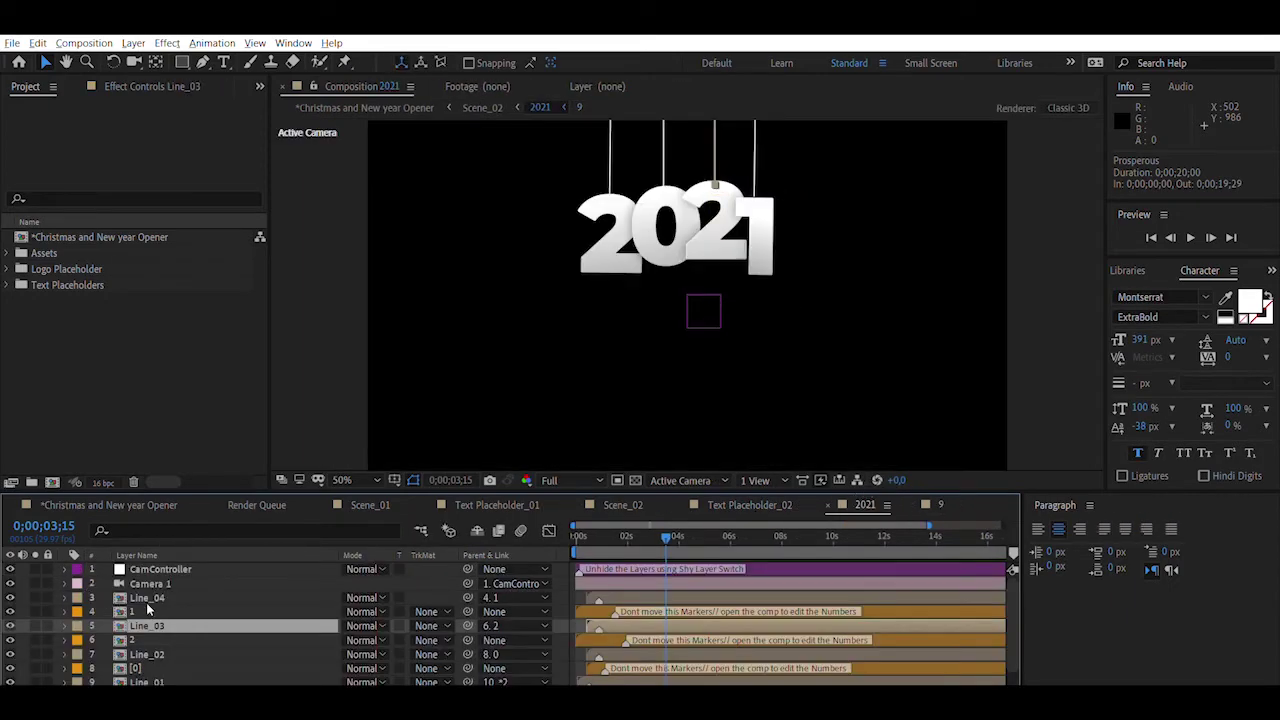
{"action": "left_click", "coordinate": [120, 601]}
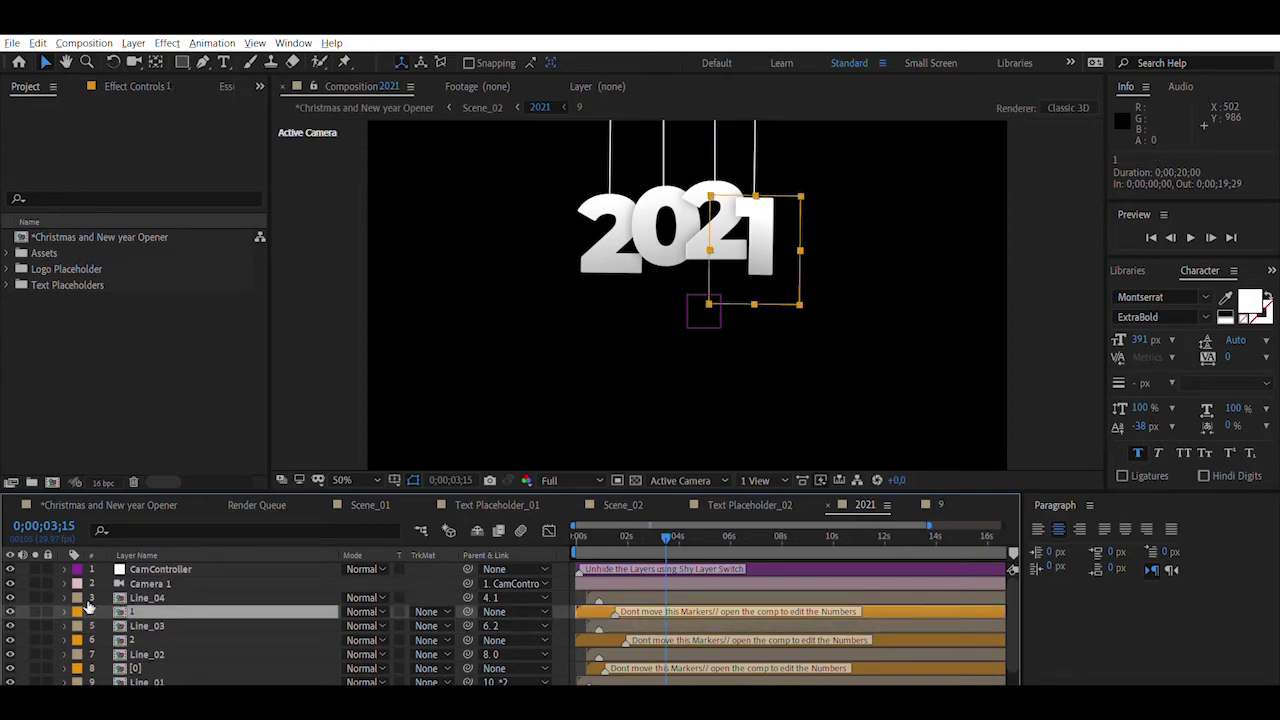
{"action": "key", "text": "ctrl+v"}
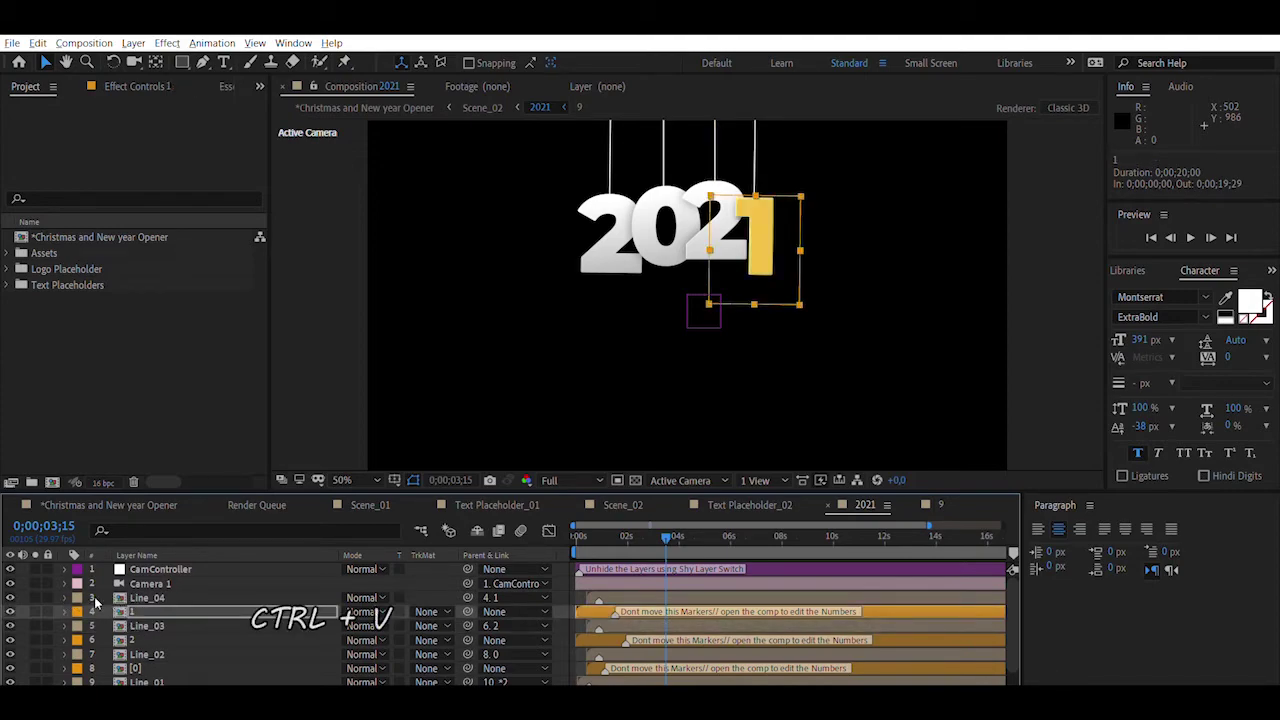
{"action": "left_click", "coordinate": [125, 639]}
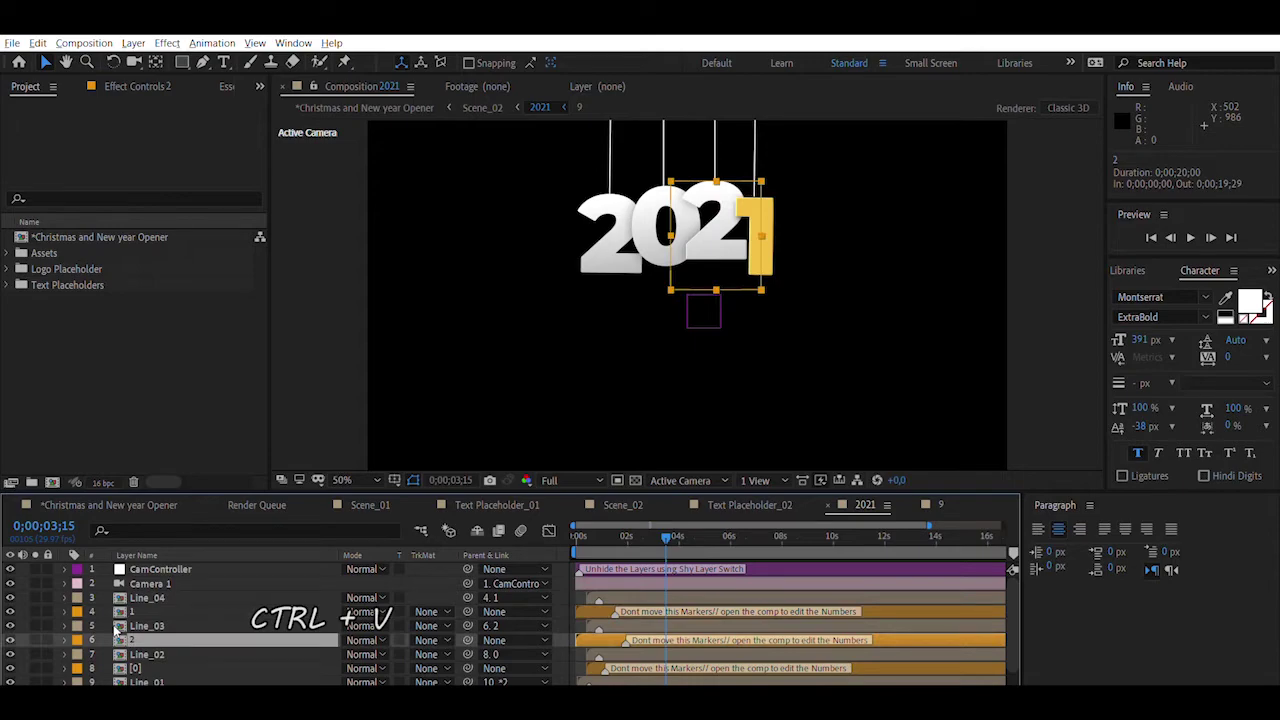
{"action": "key", "text": "ctrl+v"}
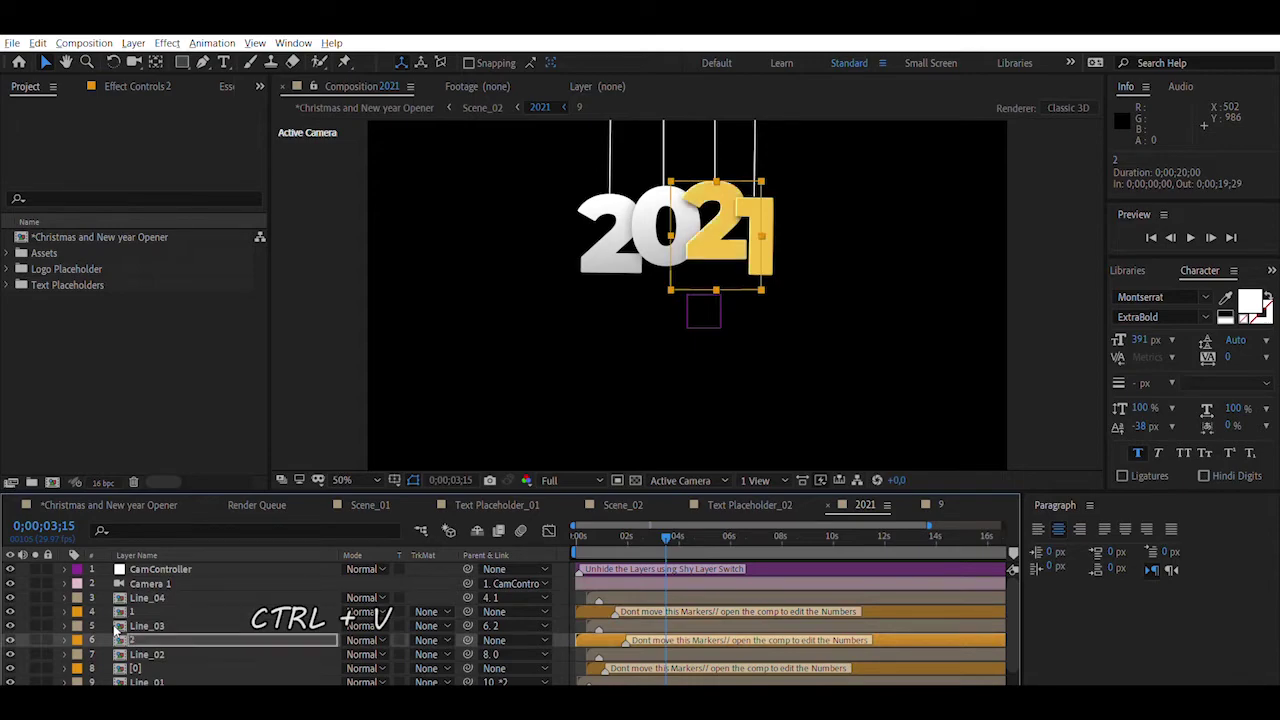
{"action": "scroll", "coordinate": [119, 630], "scroll_direction": "down", "scroll_amount": 1}
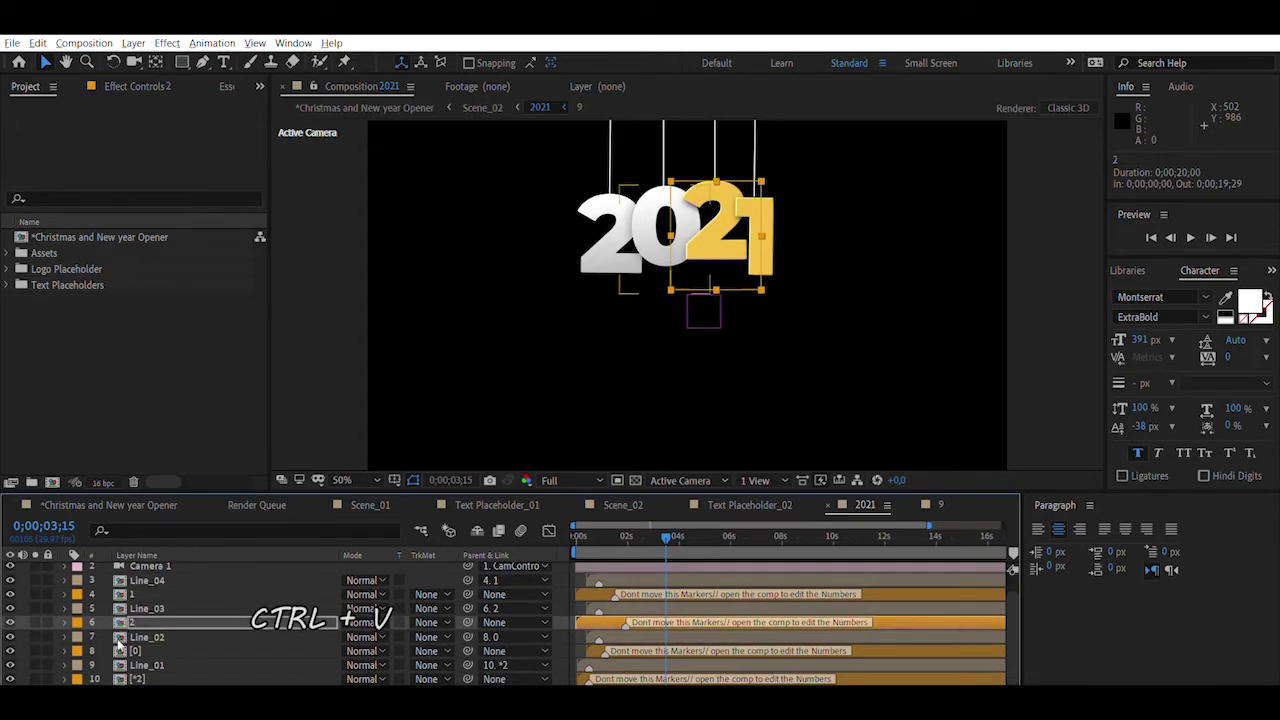
{"action": "left_click", "coordinate": [118, 648]}
{"action": "key", "text": "ctrl+v"}
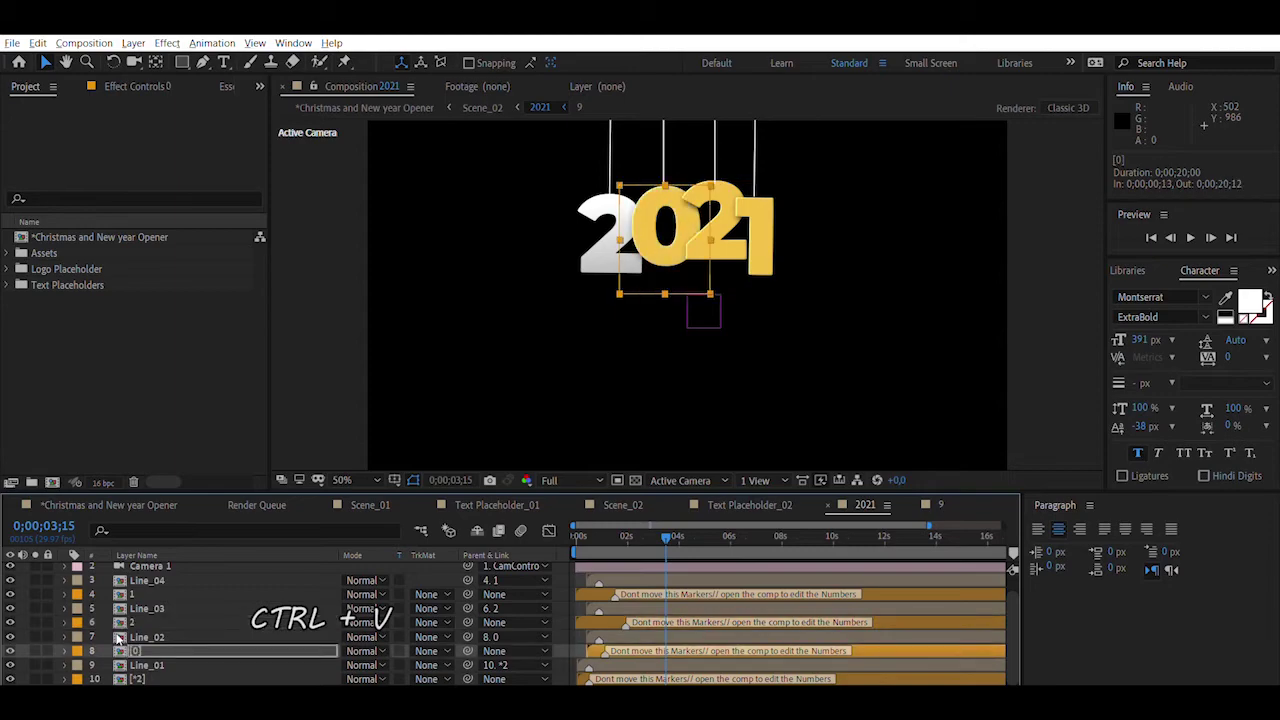
{"action": "left_click", "coordinate": [120, 678]}
{"action": "key", "text": "ctrl+v"}
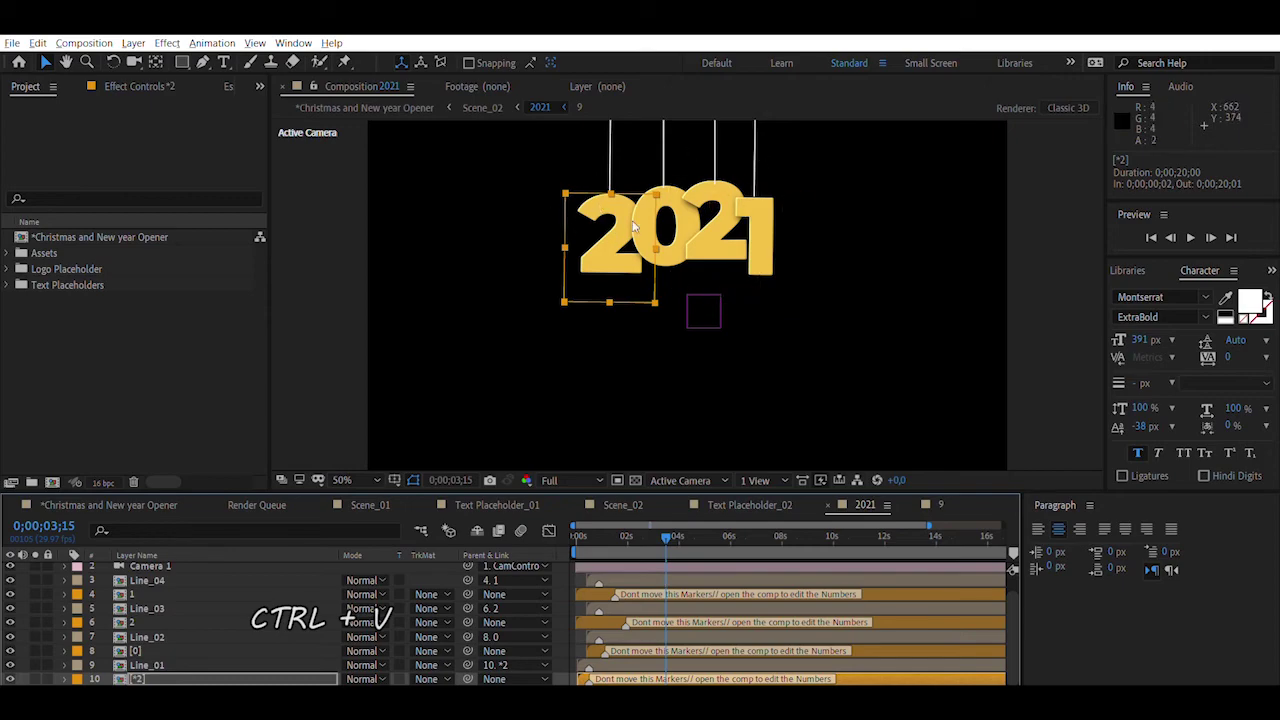
Check the hanging year in Scene_02 and preview the main Christmas and New year Opener composition from its start
{"action": "left_click", "coordinate": [745, 504]}
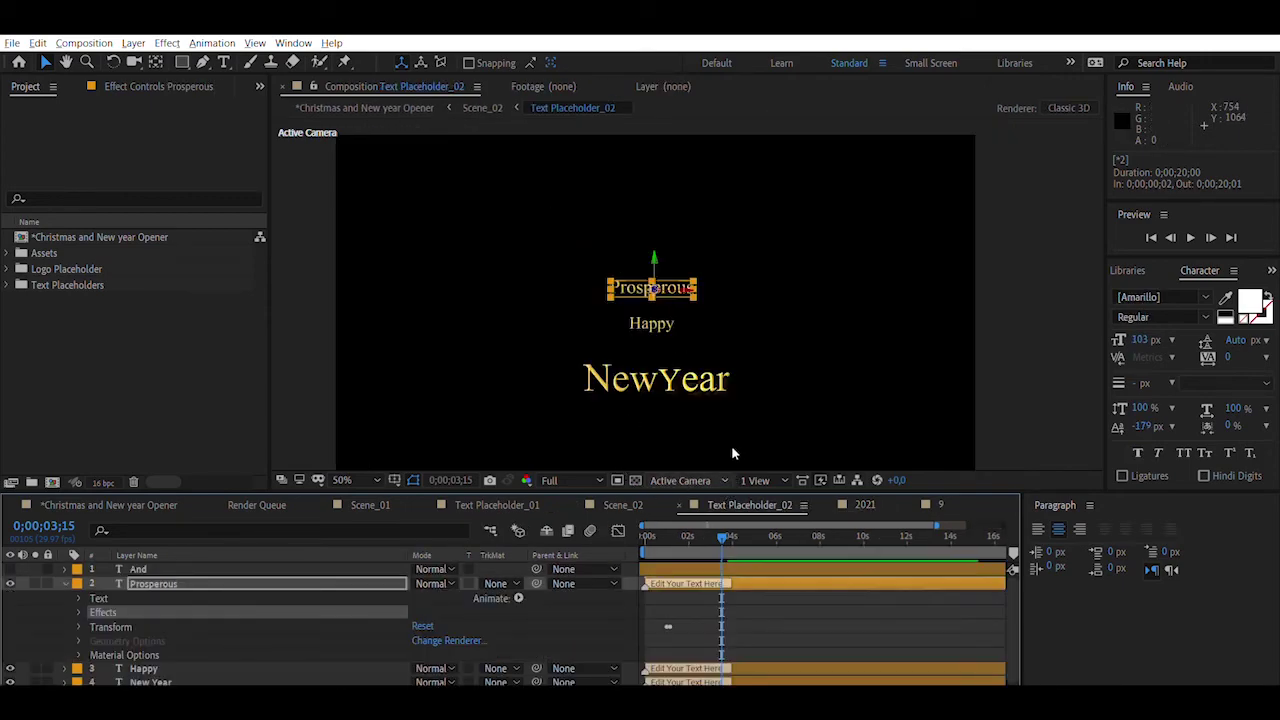
{"action": "left_click", "coordinate": [623, 504]}
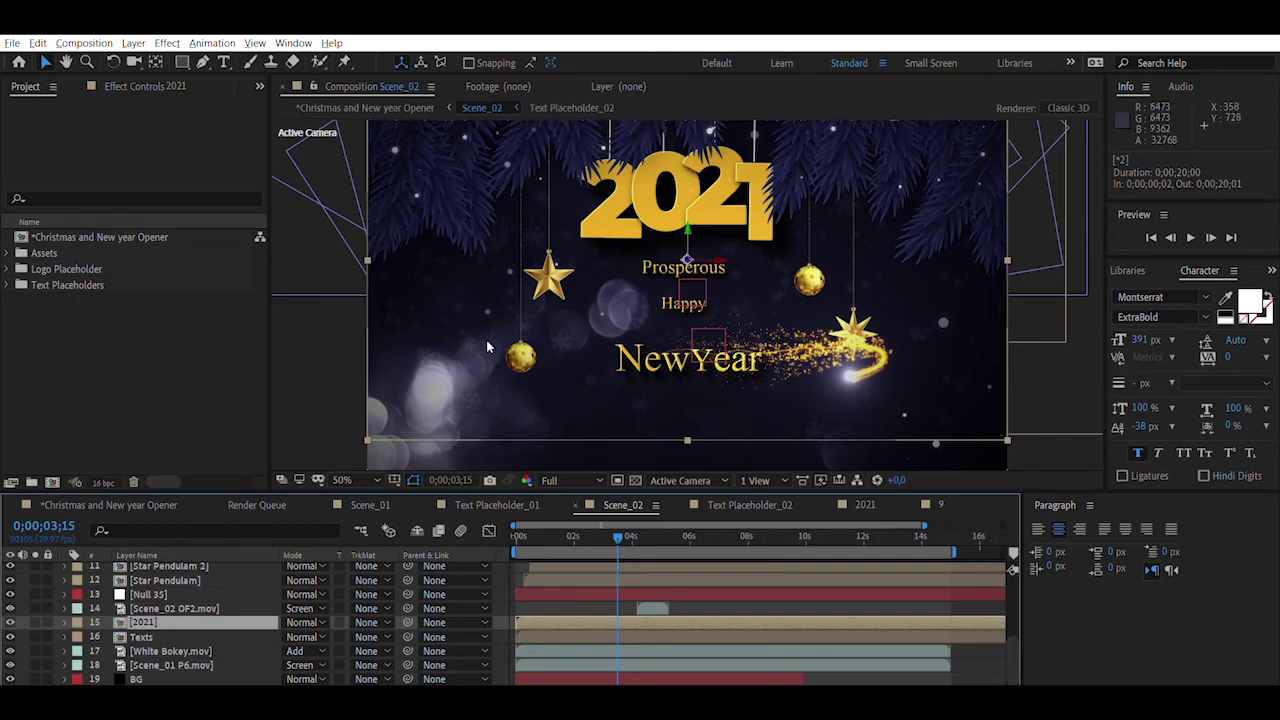
{"action": "left_click", "coordinate": [116, 504]}
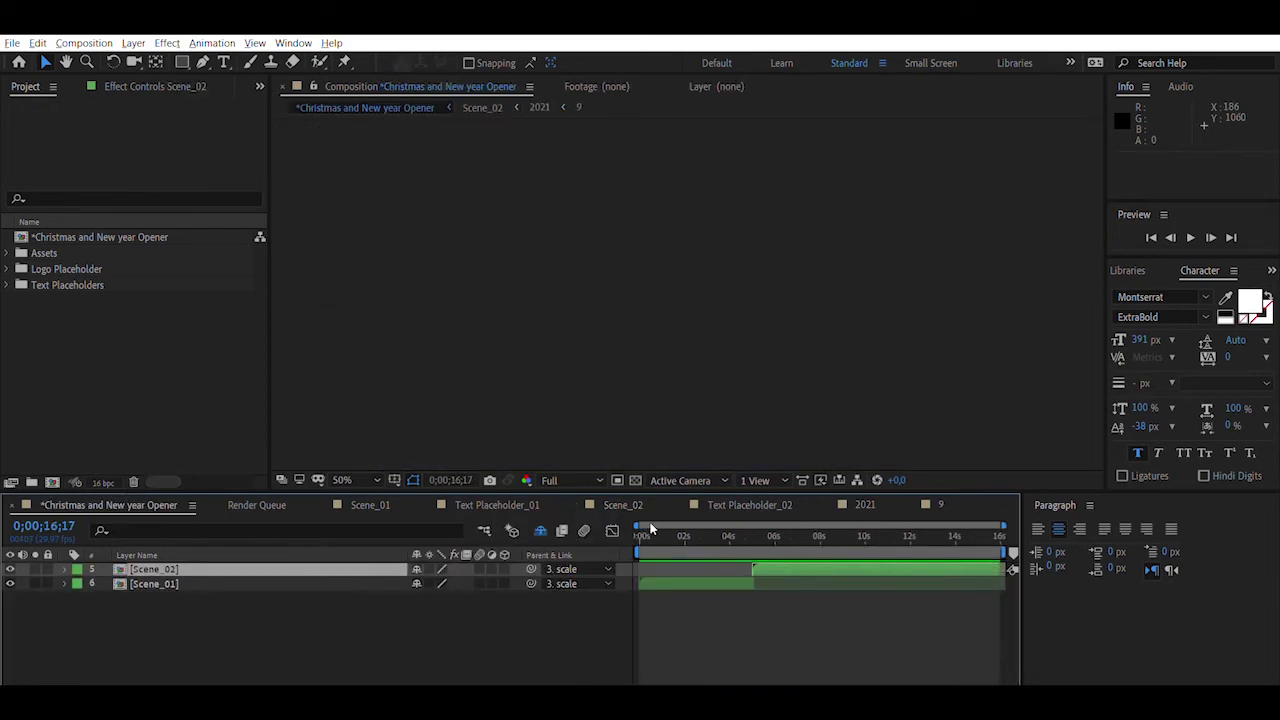
{"action": "left_click_drag", "start_coordinate": [651, 528], "coordinate": [630, 525]}
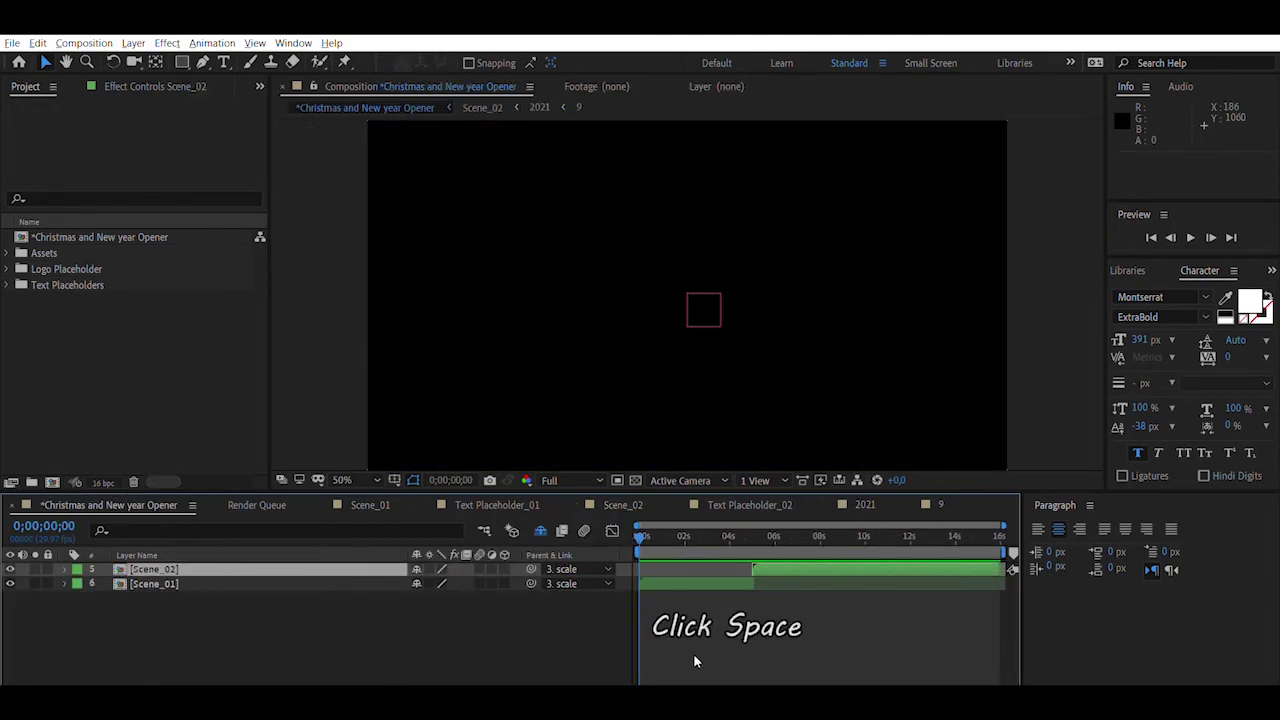
{"action": "key", "text": "space"}
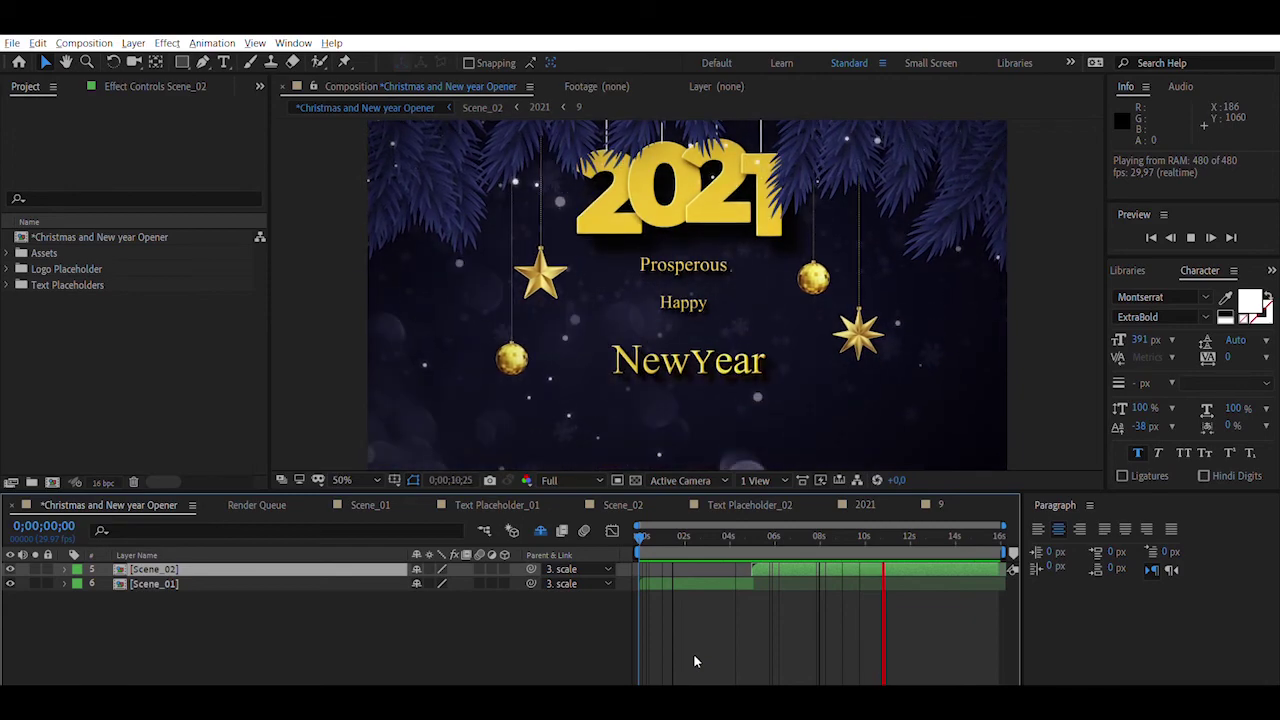
Add the Christmas and New year Opener composition to the render queue
{"action": "key", "text": "ctrl+m"}
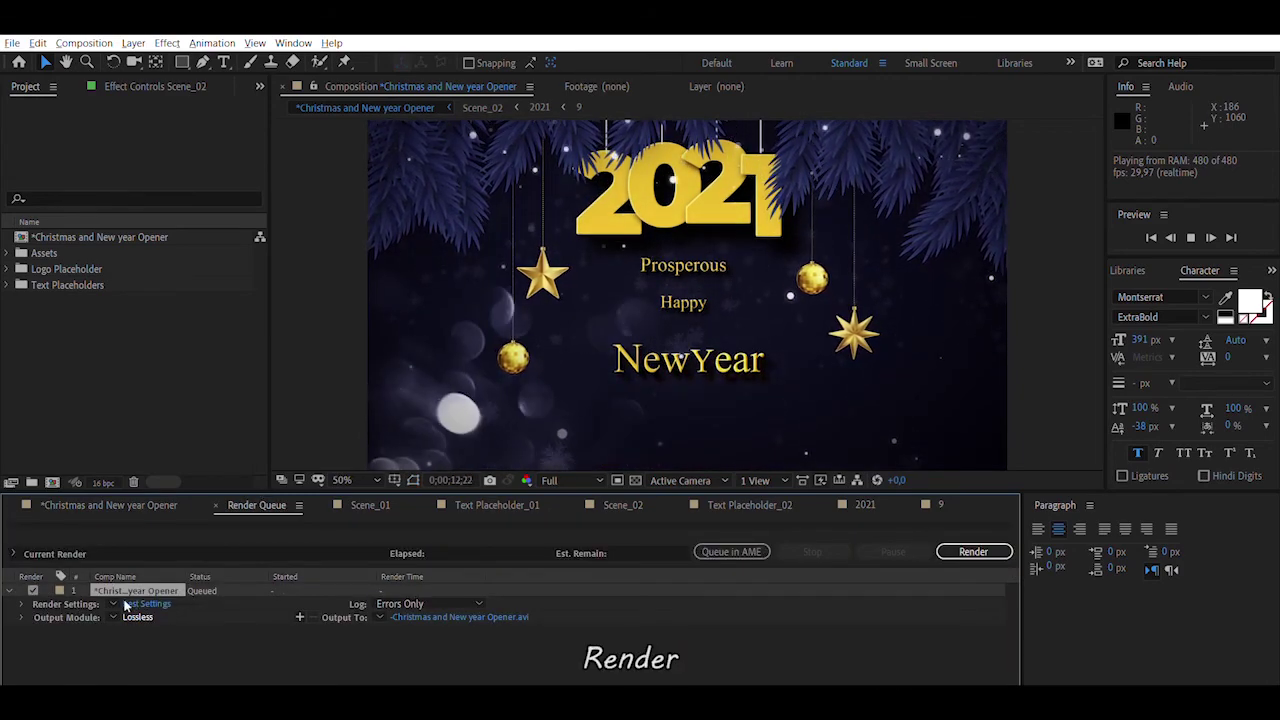